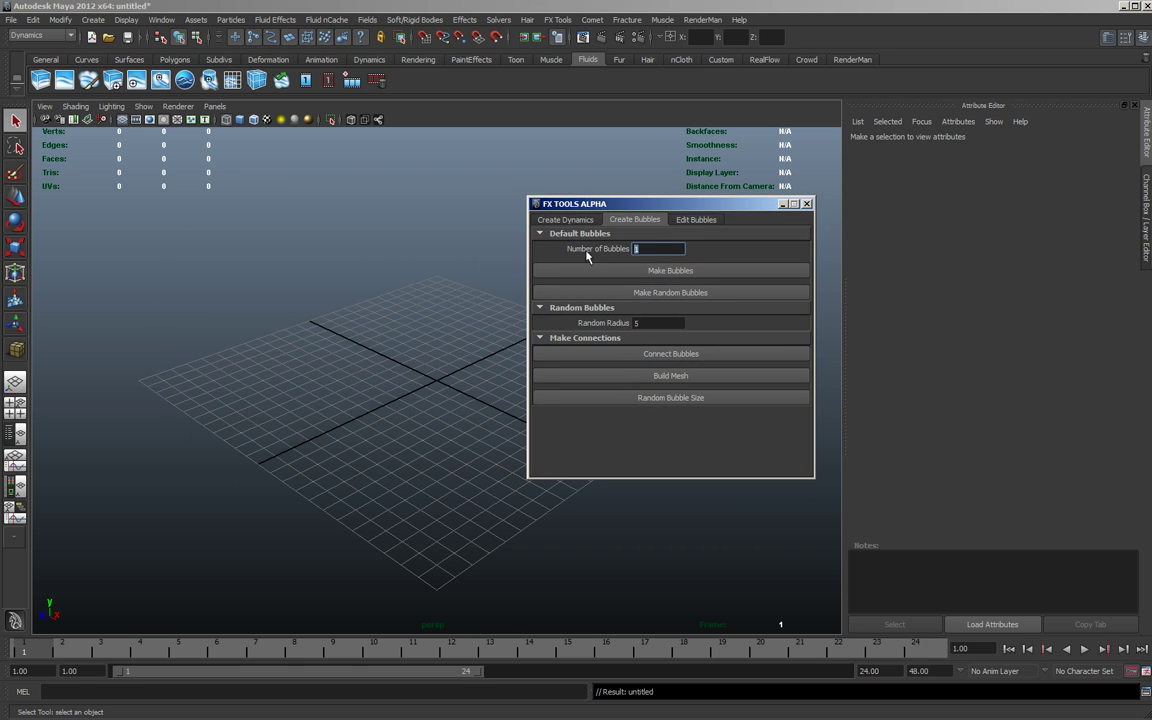
- Create 15 default bubbles
{"action": "left_click_drag", "start_coordinate": [652, 213], "coordinate": [462, 208]}
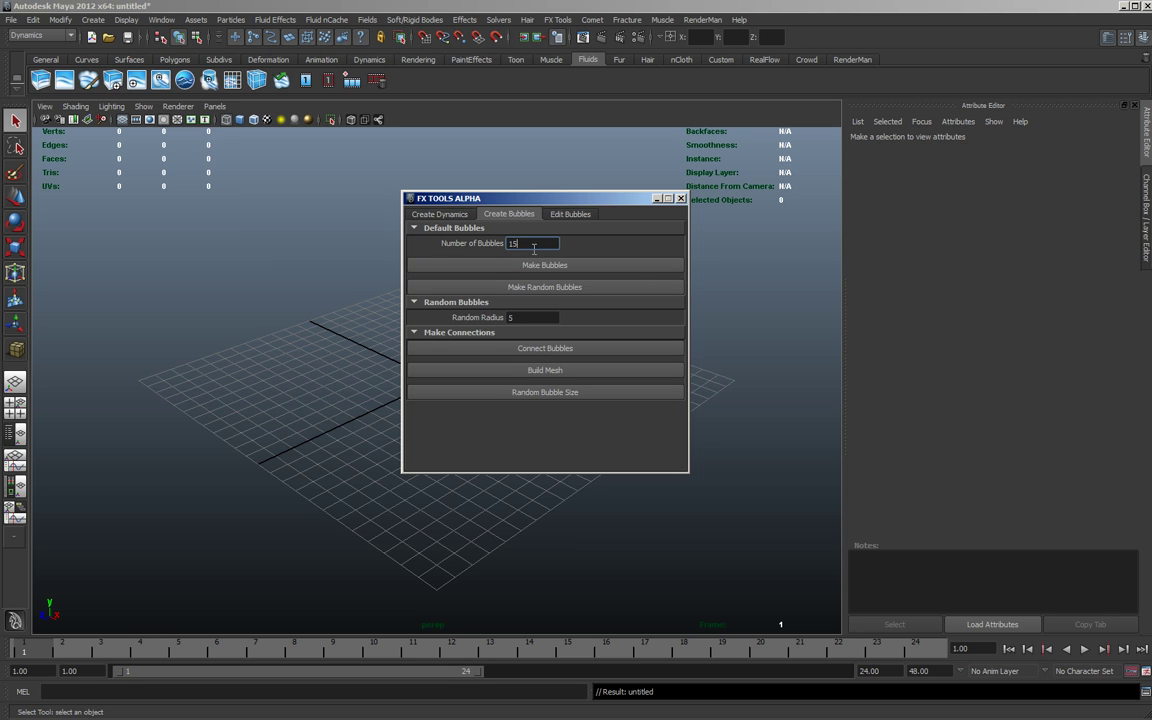
{"action": "left_click_drag", "start_coordinate": [515, 199], "coordinate": [768, 156]}
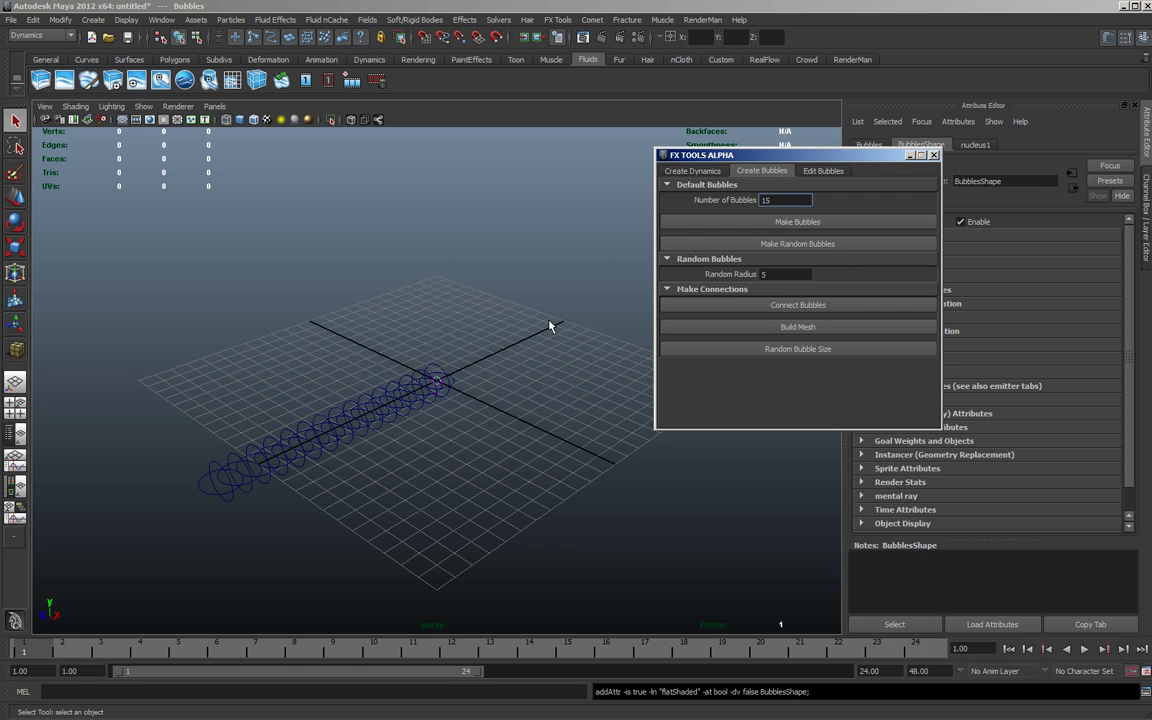
- Connect the bubbles and build a mesh from them
{"action": "left_click", "coordinate": [798, 305]}
{"action": "left_click", "coordinate": [800, 330]}
{"action": "left_click_drag", "start_coordinate": [403, 463], "coordinate": [390, 460], "text": "alt"}
{"action": "middle_click_drag", "start_coordinate": [395, 447], "coordinate": [435, 455], "text": "alt"}
- Run the simulation to frame 12 and display the bubble mesh shaded
{"action": "left_click", "coordinate": [1086, 653]}
{"action": "left_click", "coordinate": [1085, 649]}
{"action": "left_click_drag", "start_coordinate": [394, 446], "coordinate": [426, 360], "text": "alt"}
{"action": "key", "text": "5"}
- Select the control of a middle bubble, set the playback end to frame 5000 and start interactive playback
{"action": "left_click", "coordinate": [443, 372]}
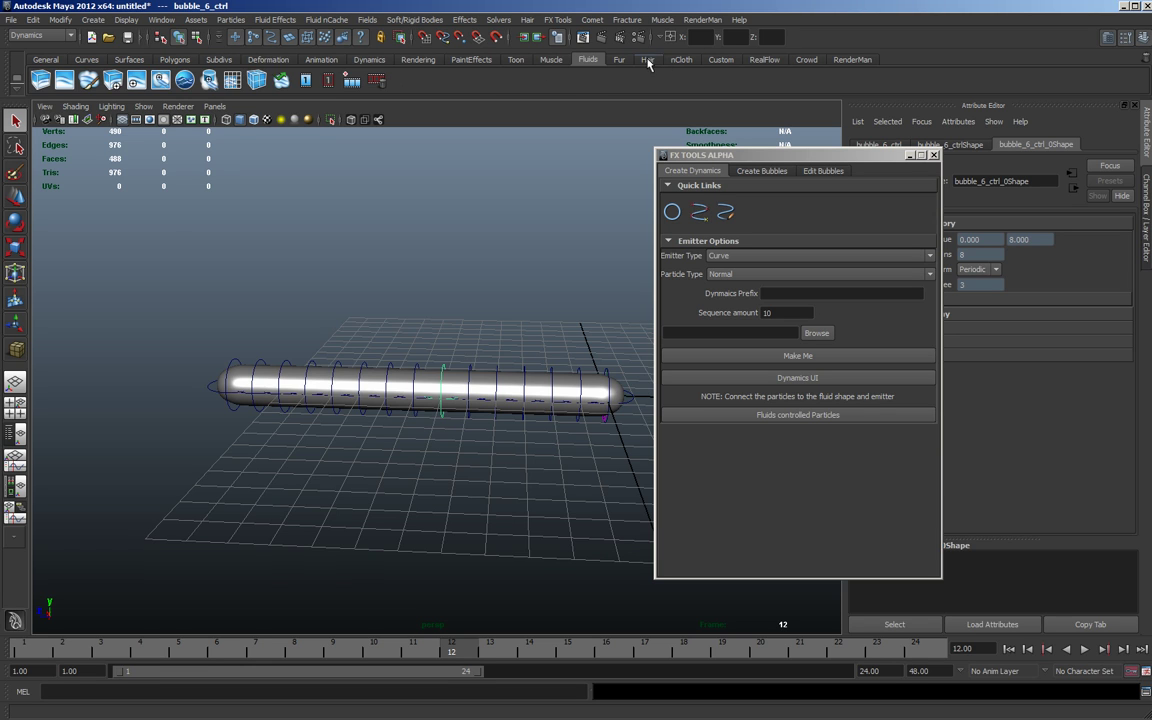
{"action": "left_click", "coordinate": [680, 59]}
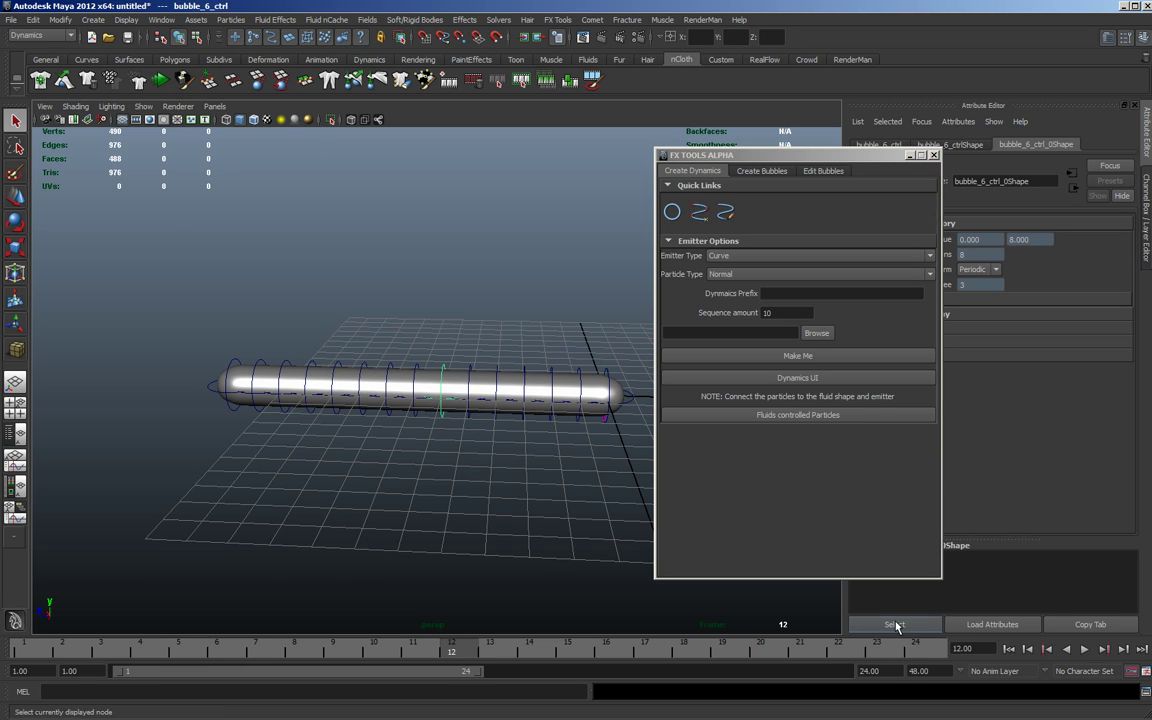
{"action": "left_click", "coordinate": [880, 671]}
{"action": "type", "text": "5000"}
{"action": "key", "text": "Return"}
{"action": "left_click", "coordinate": [168, 84]}
- Raise the selected middle bubble above the row while the simulation plays
{"action": "key", "text": "w"}
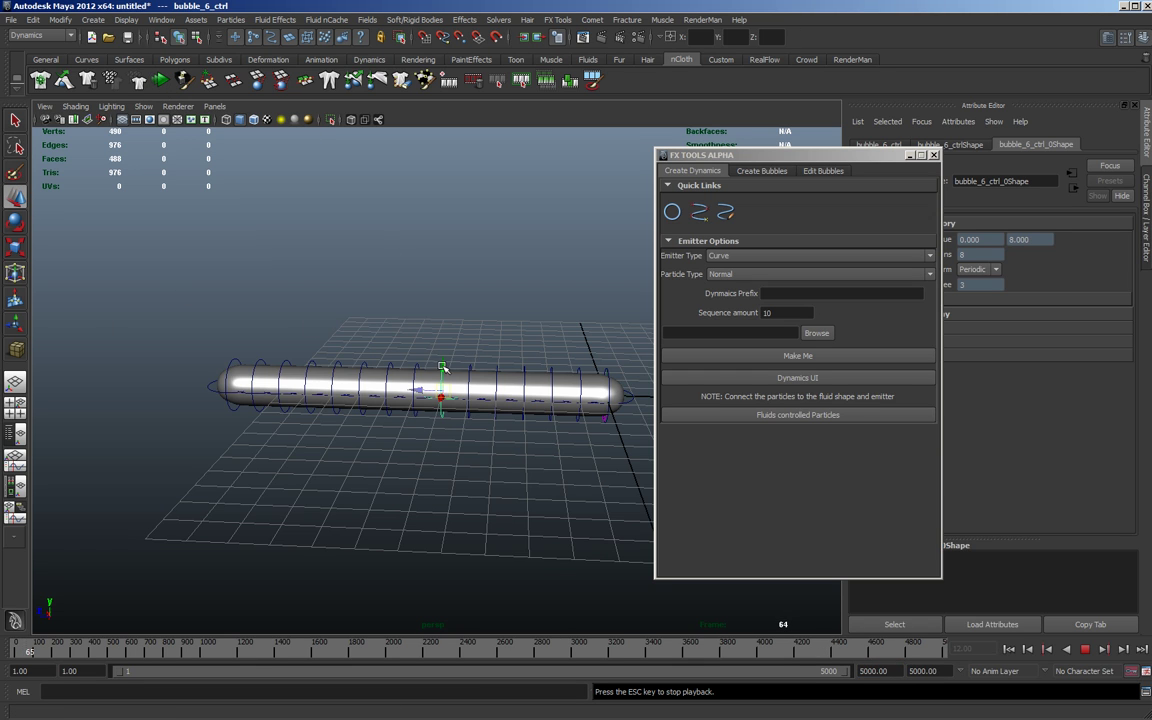
{"action": "left_click_drag", "start_coordinate": [443, 367], "coordinate": [442, 336]}
{"action": "left_click", "coordinate": [420, 372]}
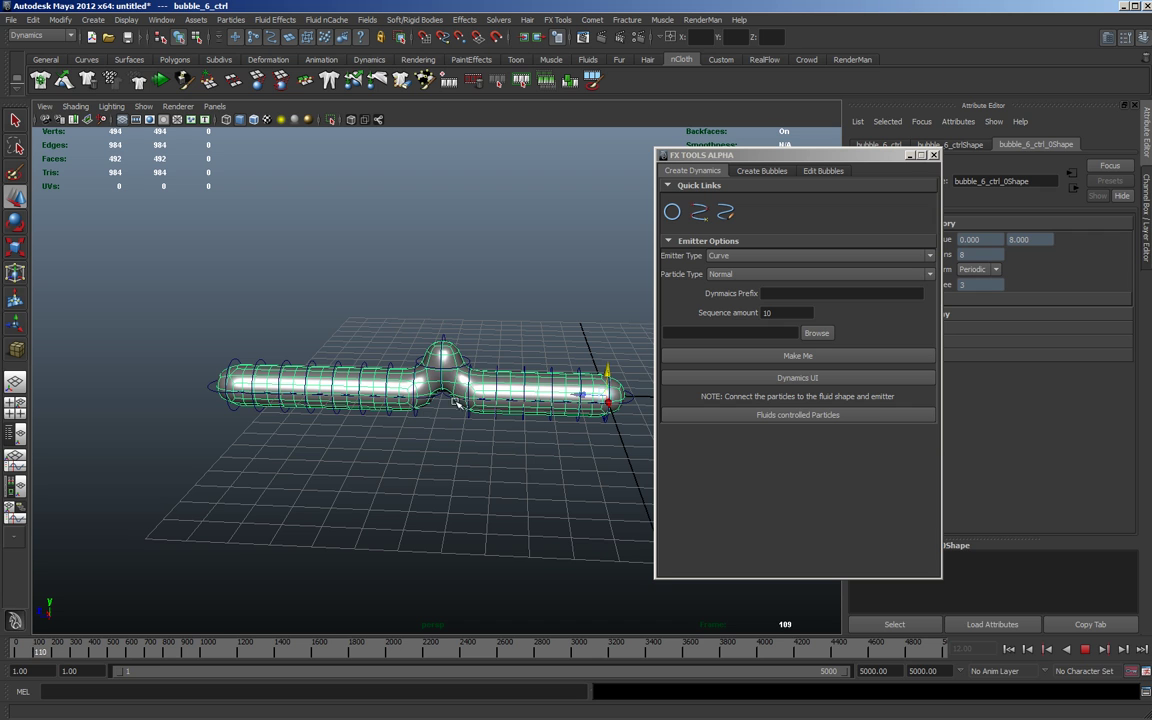
- Reposition the neighbouring middle bubbles above and below the row to break up the mesh
{"action": "left_click", "coordinate": [500, 418]}
{"action": "left_click", "coordinate": [495, 415]}
{"action": "left_click_drag", "start_coordinate": [330, 395], "coordinate": [416, 471], "text": "alt"}
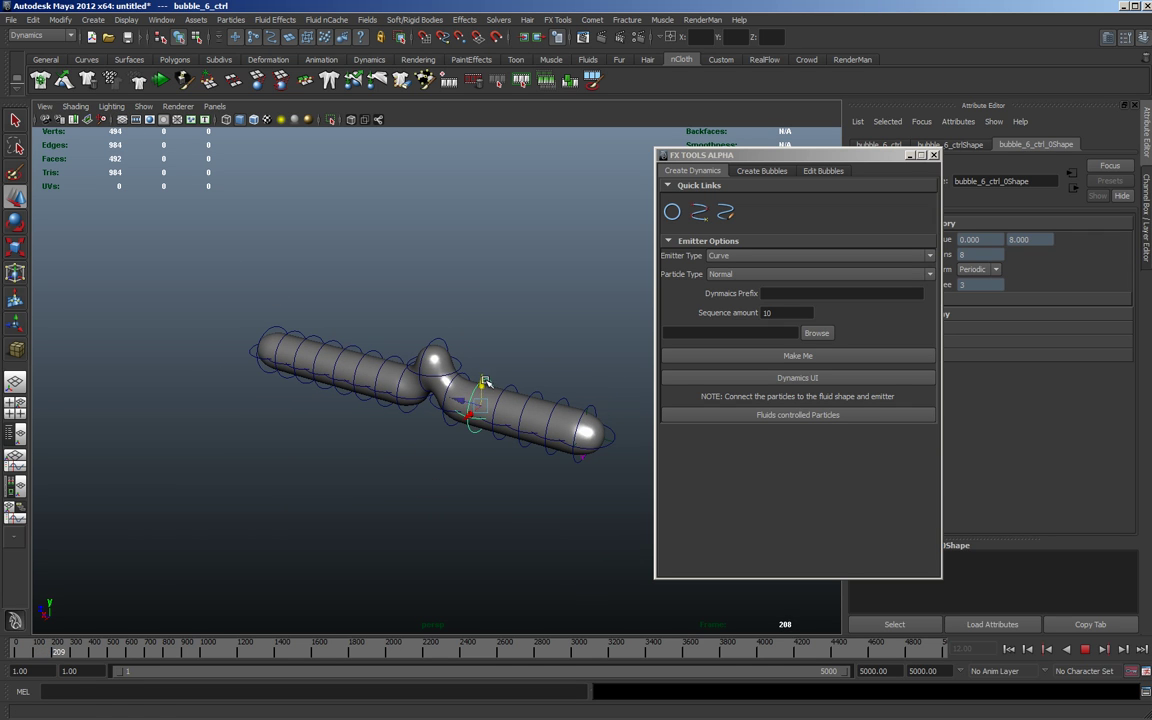
{"action": "left_click_drag", "start_coordinate": [487, 383], "coordinate": [448, 452]}
{"action": "mouse_move", "coordinate": [379, 434]}
{"action": "left_mouse_down", "text": "alt"}
{"action": "mouse_move", "coordinate": [401, 436]}
{"action": "mouse_move", "coordinate": [398, 447]}
{"action": "left_mouse_up", "text": "alt"}
{"action": "left_click", "coordinate": [406, 430]}
{"action": "left_click", "coordinate": [407, 416]}
{"action": "middle_click_drag", "start_coordinate": [275, 427], "coordinate": [396, 425], "text": "alt"}
{"action": "left_click_drag", "start_coordinate": [360, 428], "coordinate": [335, 405], "text": "alt"}
- Raise the bubble at the far end of the row to Translate Y 0.352 and enlarge its Radius
{"action": "left_click", "coordinate": [337, 399]}
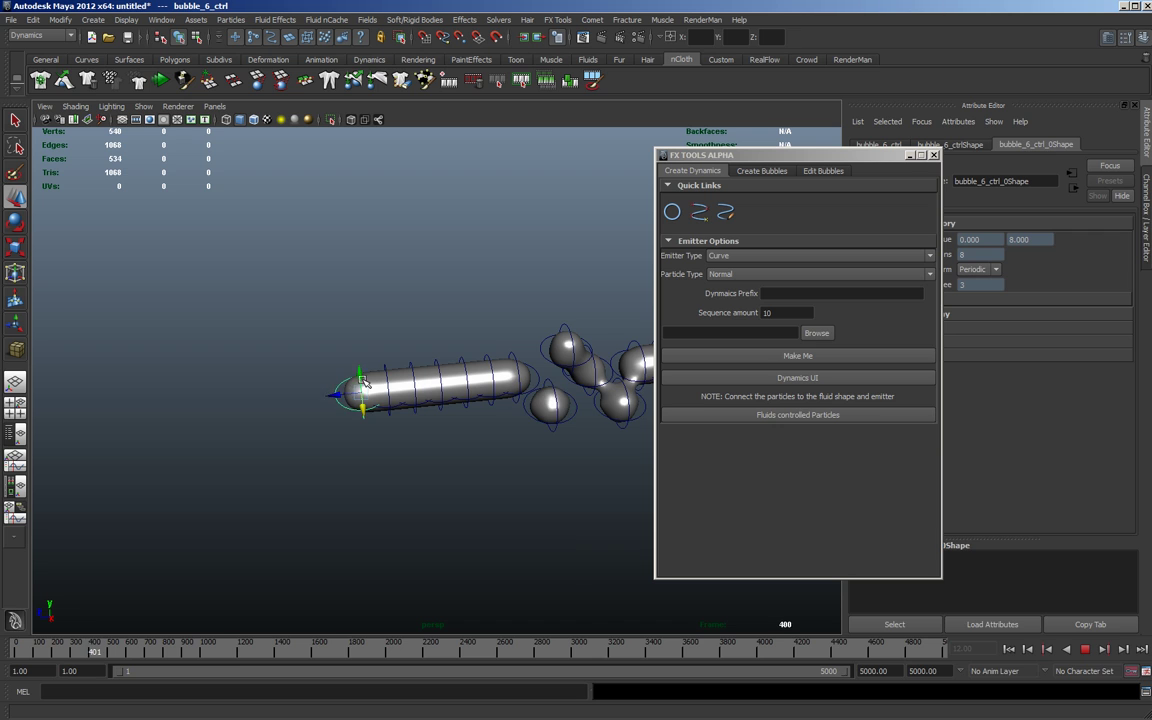
{"action": "left_click", "coordinate": [1147, 217]}
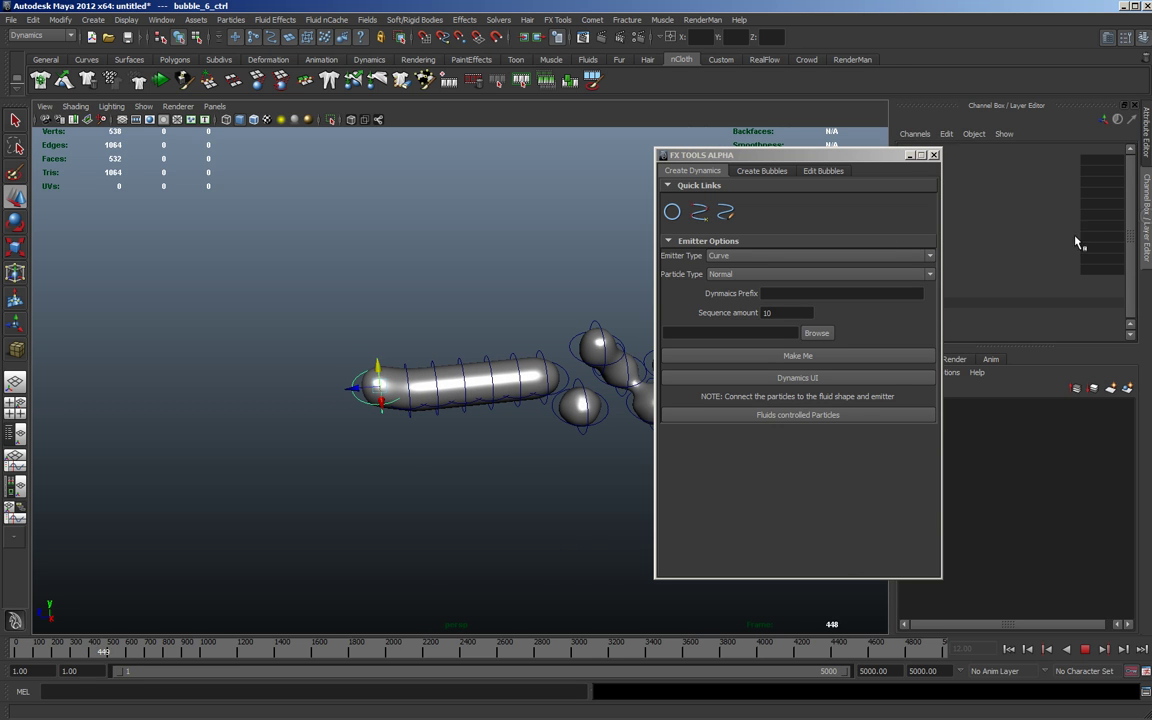
{"action": "left_click", "coordinate": [1081, 647]}
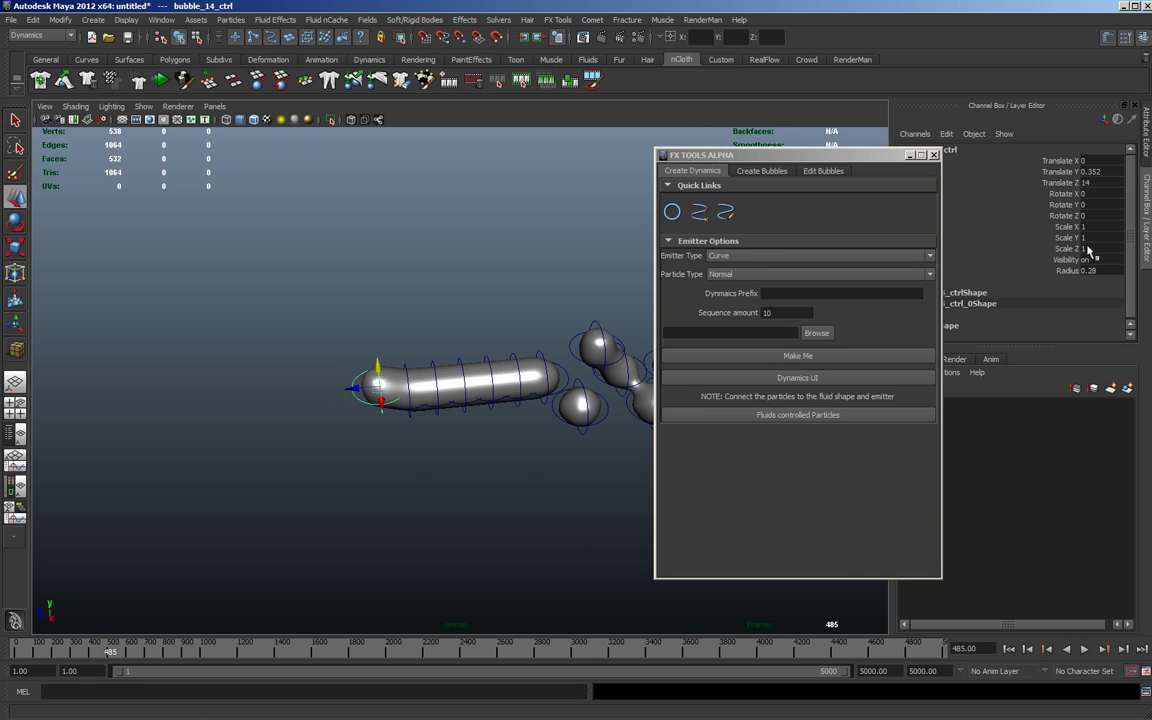
{"action": "left_click", "coordinate": [1035, 271]}
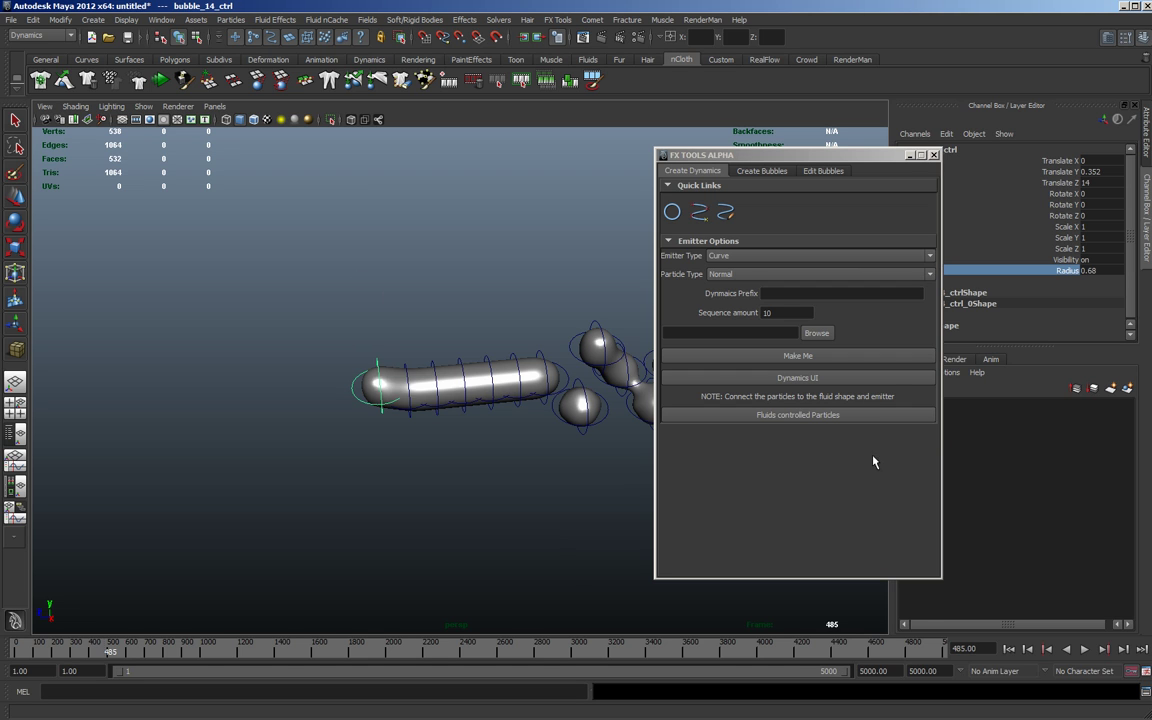
{"action": "left_click", "coordinate": [1086, 651]}
{"action": "left_click", "coordinate": [1086, 651]}
- Set the Radius of the bubble a few places from the enlarged end to -1.62 and update the simulation
{"action": "left_click_drag", "start_coordinate": [297, 417], "coordinate": [348, 433], "text": "alt"}
{"action": "left_click", "coordinate": [437, 431]}
{"action": "left_click", "coordinate": [439, 420]}
{"action": "left_click", "coordinate": [1068, 274]}
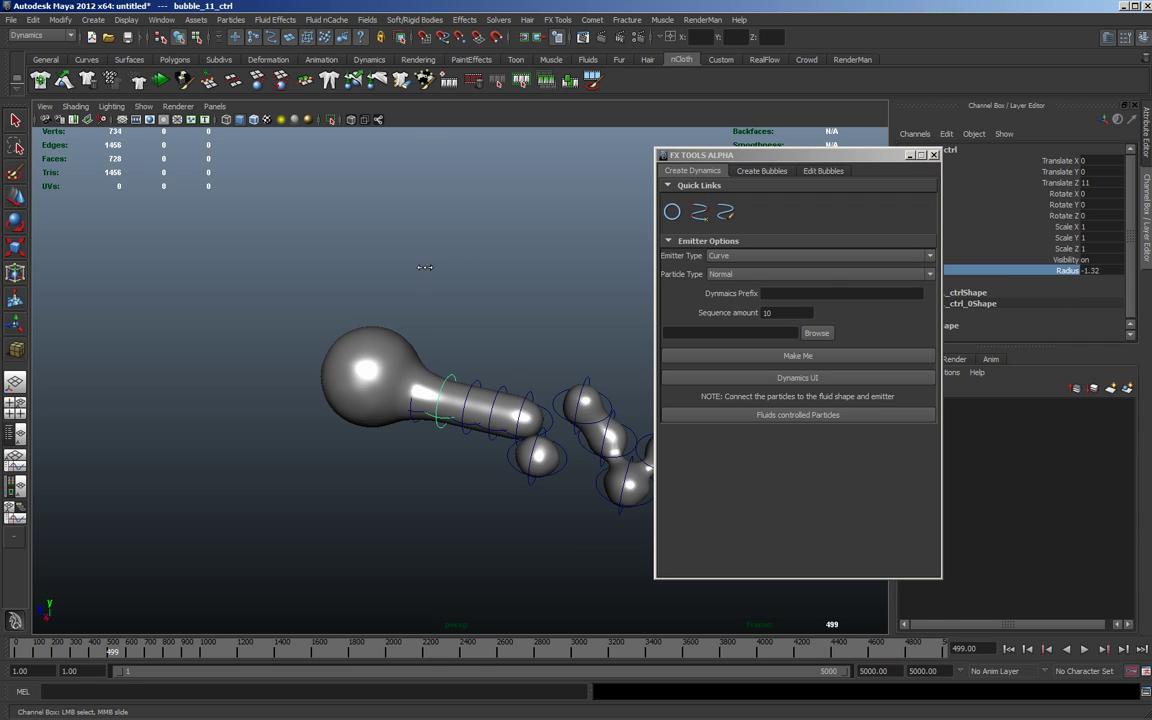
{"action": "left_click", "coordinate": [1085, 651]}
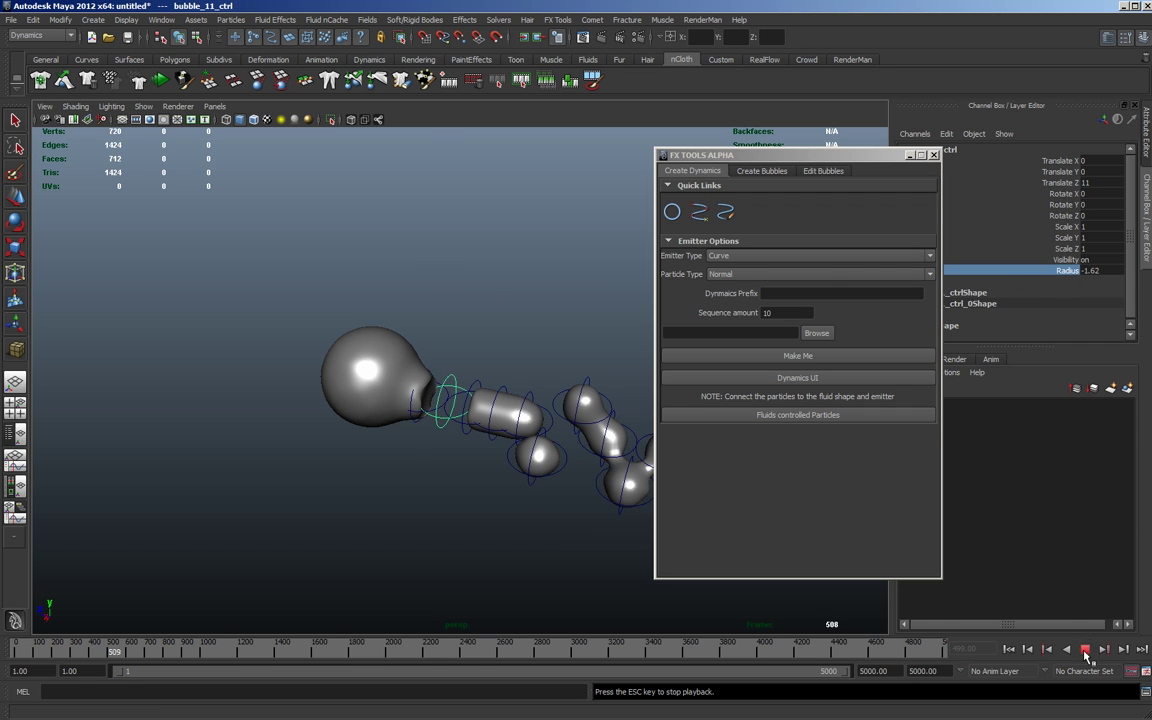
{"action": "left_click", "coordinate": [1085, 651]}
- Move the negative-radius bubble into the enlarged bubble during interactive playback, at about -0.495, 0.576, 13.118, and inspect the cavity
{"action": "left_click_drag", "start_coordinate": [408, 440], "coordinate": [441, 446], "text": "alt"}
{"action": "key", "text": "w"}
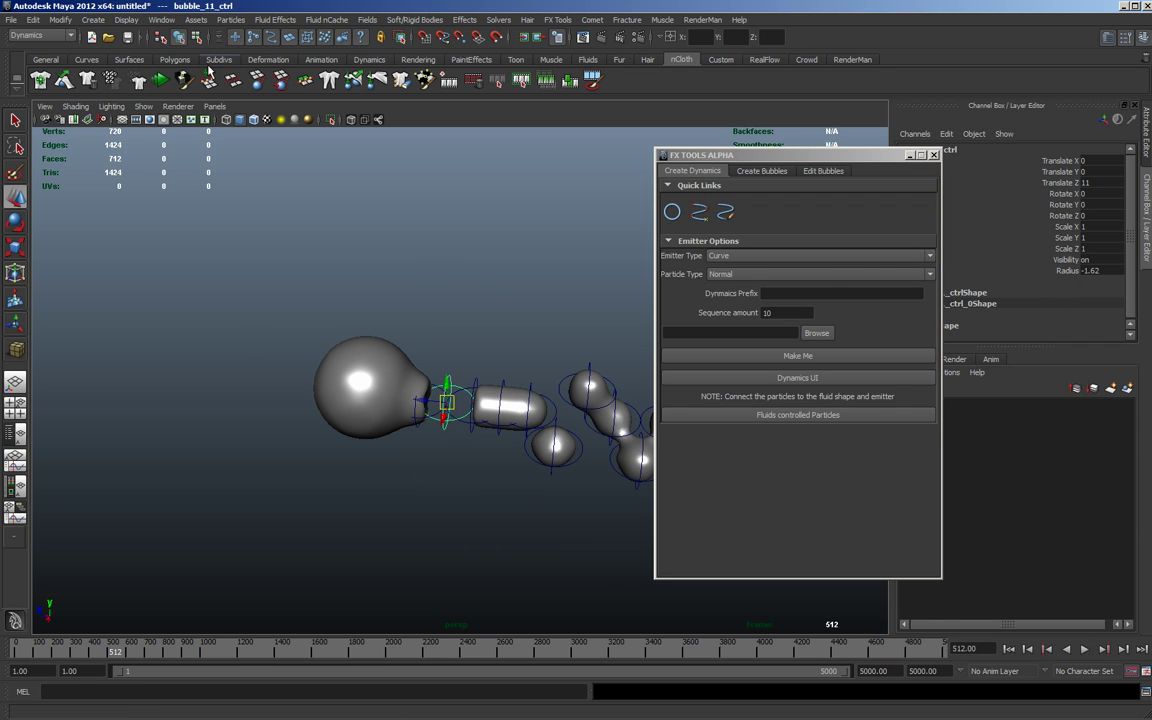
{"action": "left_click", "coordinate": [162, 81]}
{"action": "left_click_drag", "start_coordinate": [425, 401], "coordinate": [340, 388]}
{"action": "right_click_drag", "start_coordinate": [340, 388], "coordinate": [588, 478], "text": "alt"}
{"action": "middle_click_drag", "start_coordinate": [350, 385], "coordinate": [500, 425], "text": "alt"}
{"action": "left_click_drag", "start_coordinate": [500, 425], "coordinate": [357, 443], "text": "alt"}
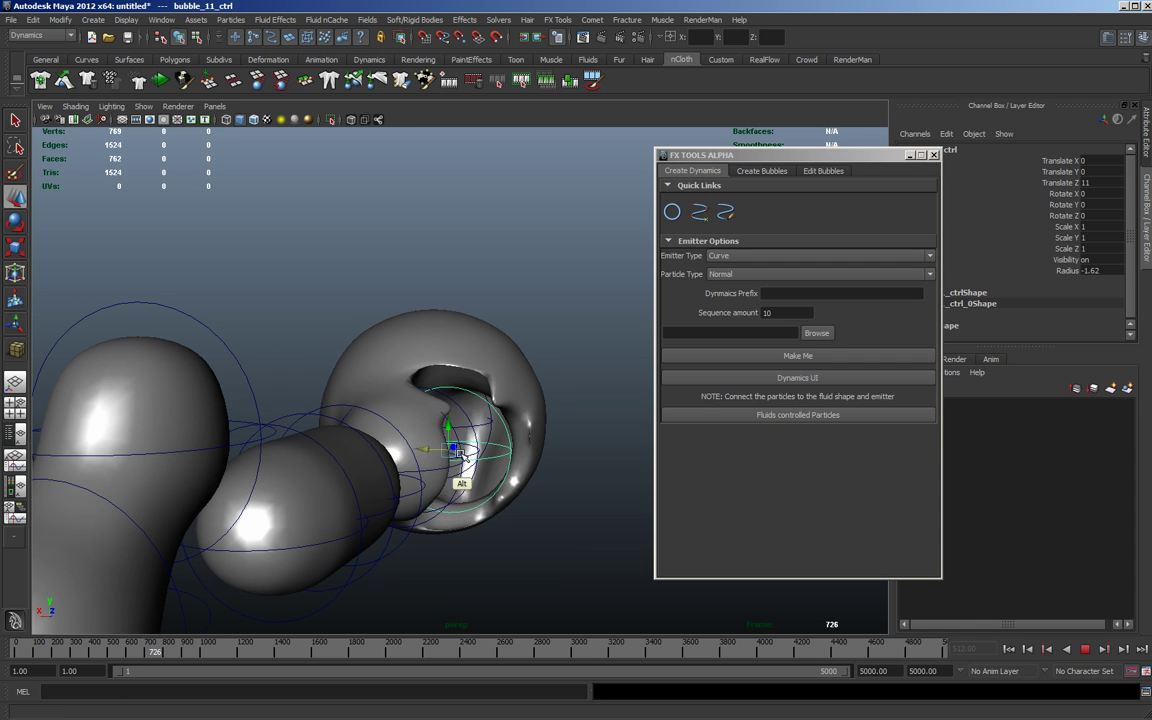
{"action": "left_click_drag", "start_coordinate": [372, 404], "coordinate": [367, 452], "text": "alt"}
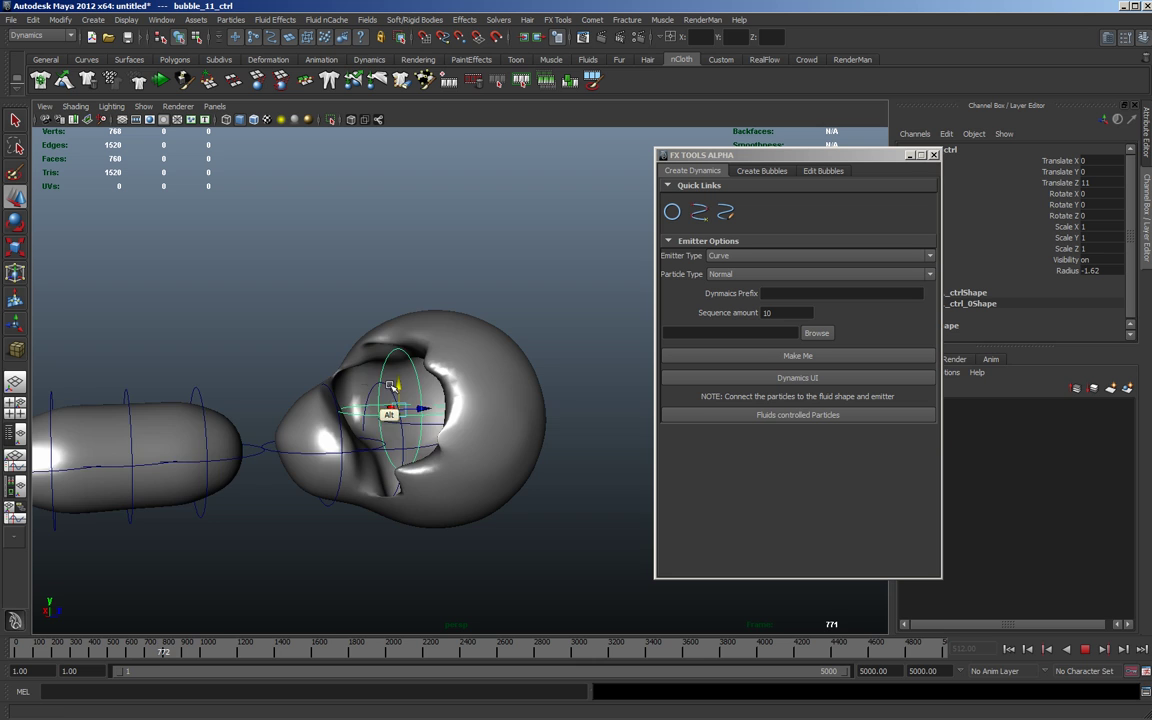
{"action": "left_click_drag", "start_coordinate": [362, 388], "coordinate": [285, 393], "text": "alt"}
- Set the bubbles' Mesh Triangle Size to 0.6748 and Mesh Smoothing Iterations to 1
{"action": "left_click", "coordinate": [822, 171]}
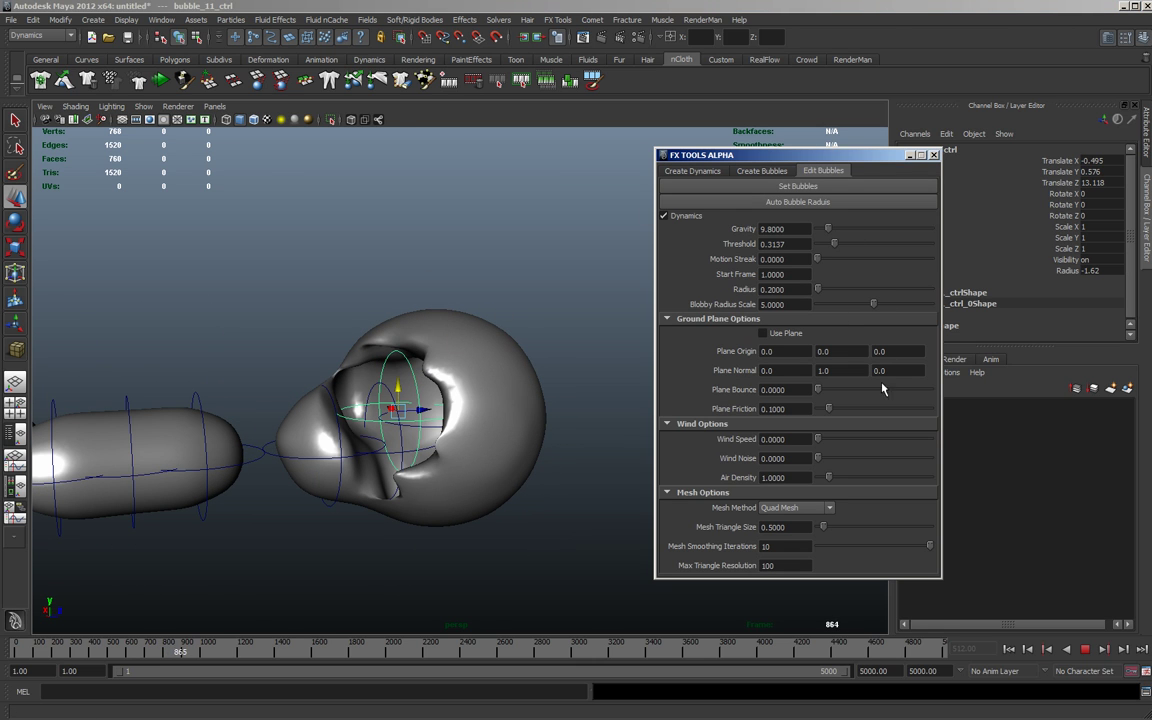
{"action": "left_click", "coordinate": [830, 528]}
{"action": "left_click_drag", "start_coordinate": [830, 528], "coordinate": [826, 530]}
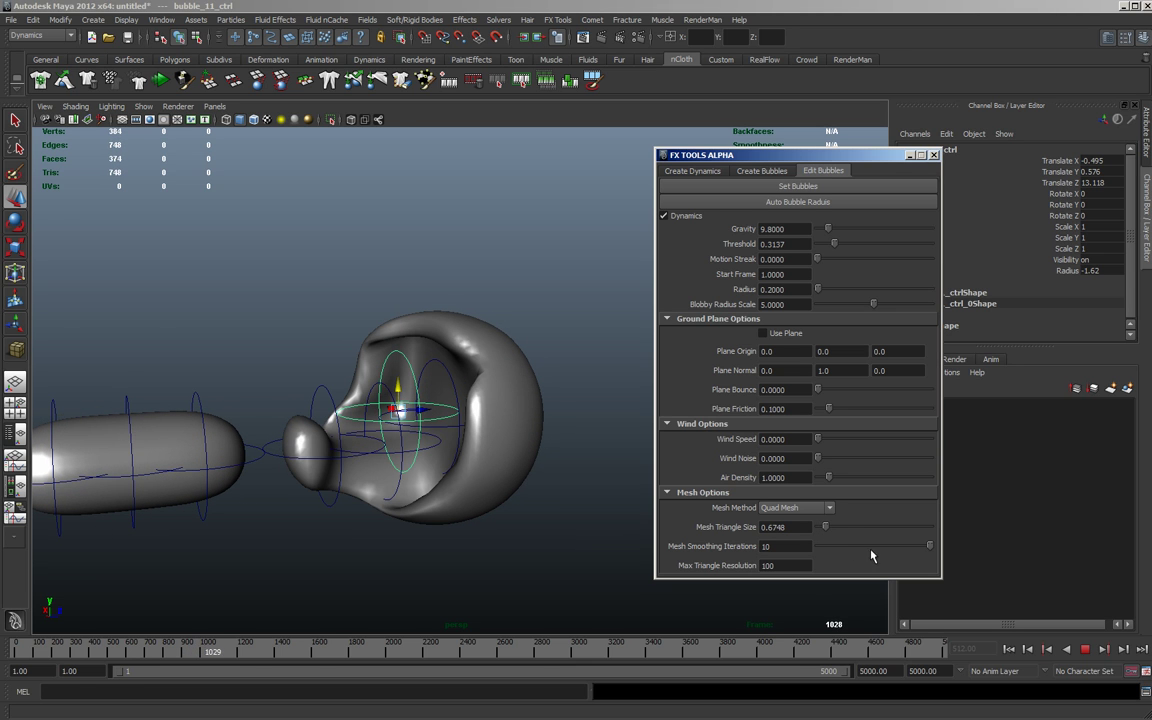
{"action": "left_click_drag", "start_coordinate": [929, 545], "coordinate": [828, 546]}
- Show the wireframe over the shaded mesh and refine the Mesh Triangle Size to 0.3681
{"action": "left_click", "coordinate": [255, 120]}
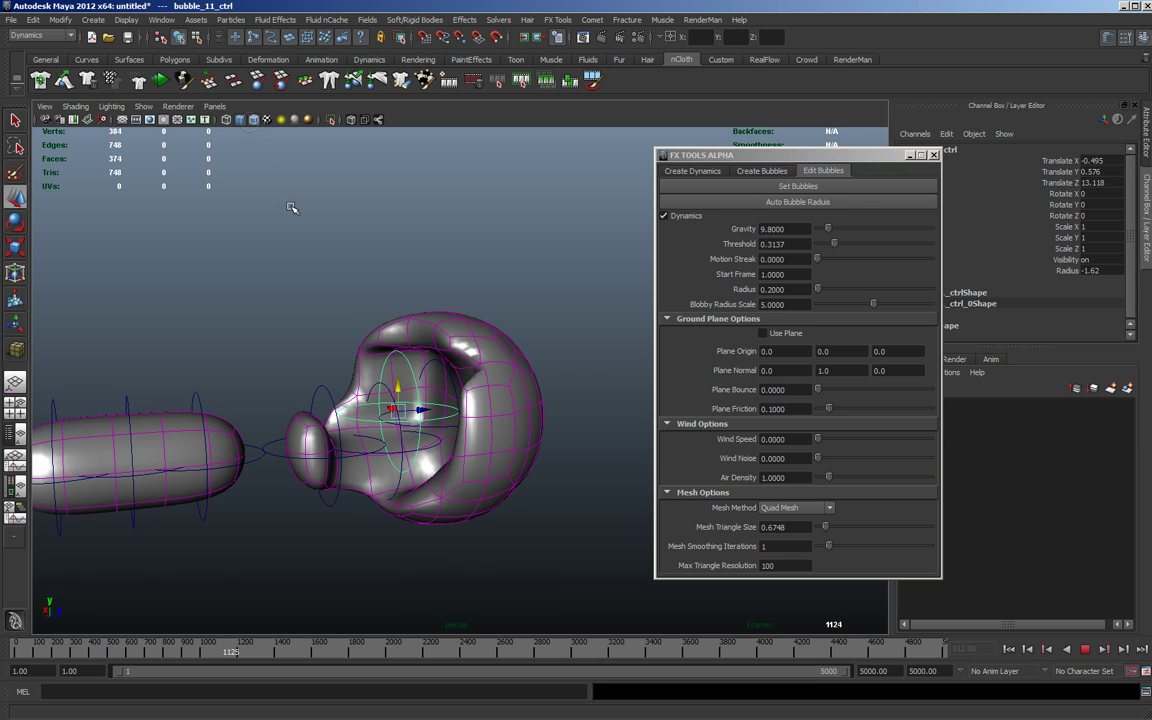
{"action": "left_click_drag", "start_coordinate": [827, 530], "coordinate": [822, 533]}
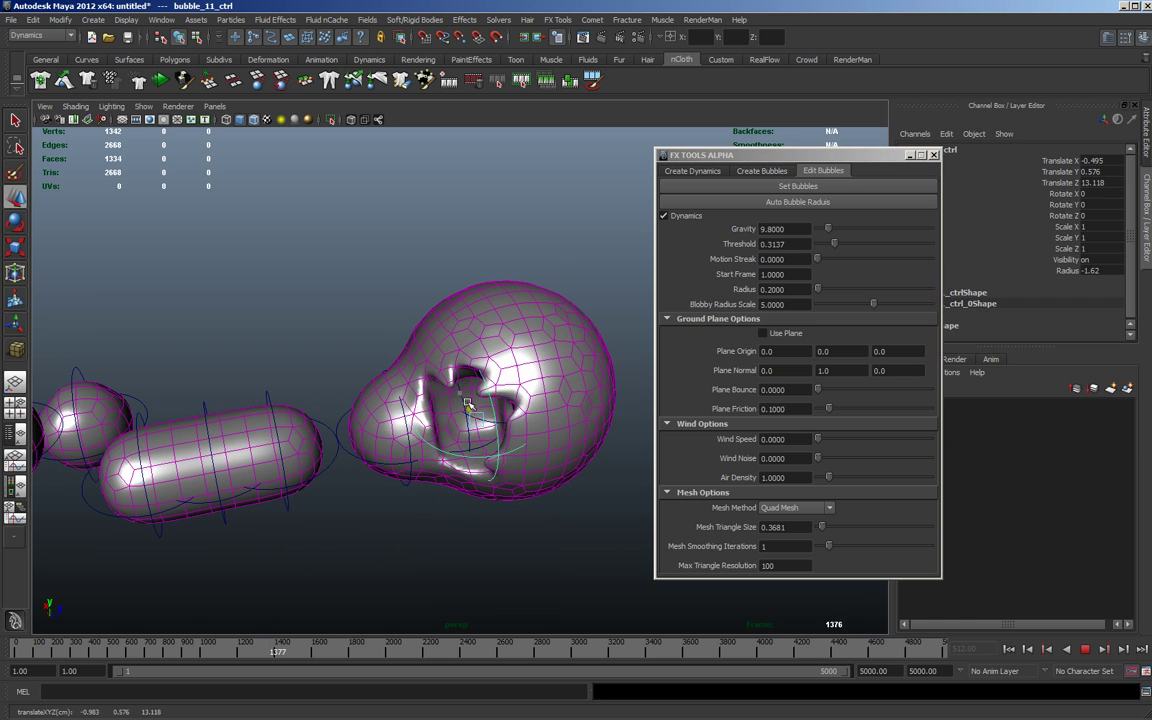
- Move the negative-radius bubble across the large bubble's surface to reshape the cavity
{"action": "left_click_drag", "start_coordinate": [450, 379], "coordinate": [510, 410]}
{"action": "left_click_drag", "start_coordinate": [453, 464], "coordinate": [393, 424], "text": "alt"}
{"action": "left_click_drag", "start_coordinate": [441, 350], "coordinate": [479, 341]}
- Set the carving bubble's Radius to -33.12 and rerun the simulation from frame 1 to frame 12
{"action": "left_click", "coordinate": [1066, 271]}
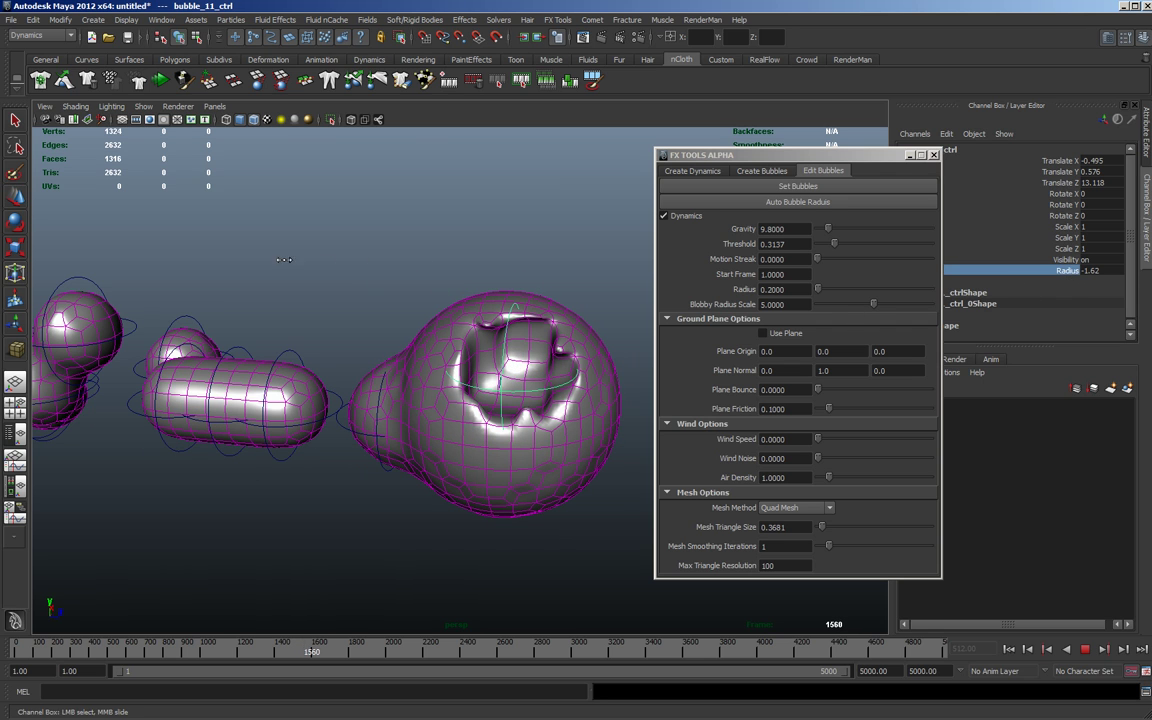
{"action": "left_click_drag", "start_coordinate": [376, 293], "coordinate": [311, 283], "text": "alt"}
{"action": "left_click", "coordinate": [1086, 650]}
{"action": "left_click", "coordinate": [1012, 651]}
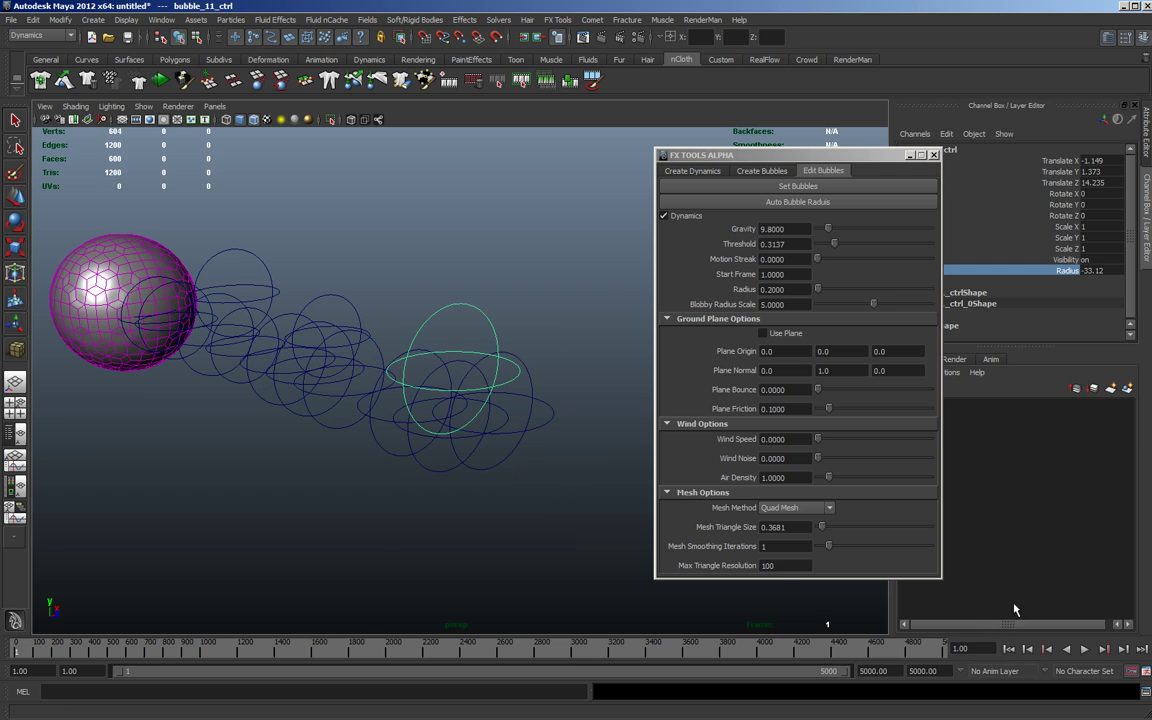
{"action": "left_click", "coordinate": [1085, 650]}
{"action": "left_click", "coordinate": [1085, 653]}
{"action": "left_click_drag", "start_coordinate": [318, 403], "coordinate": [262, 373], "text": "alt"}
- Lower the negative-radius bubble to Translate Y 0.498 using interactive playback and deselect it
{"action": "left_click", "coordinate": [15, 198]}
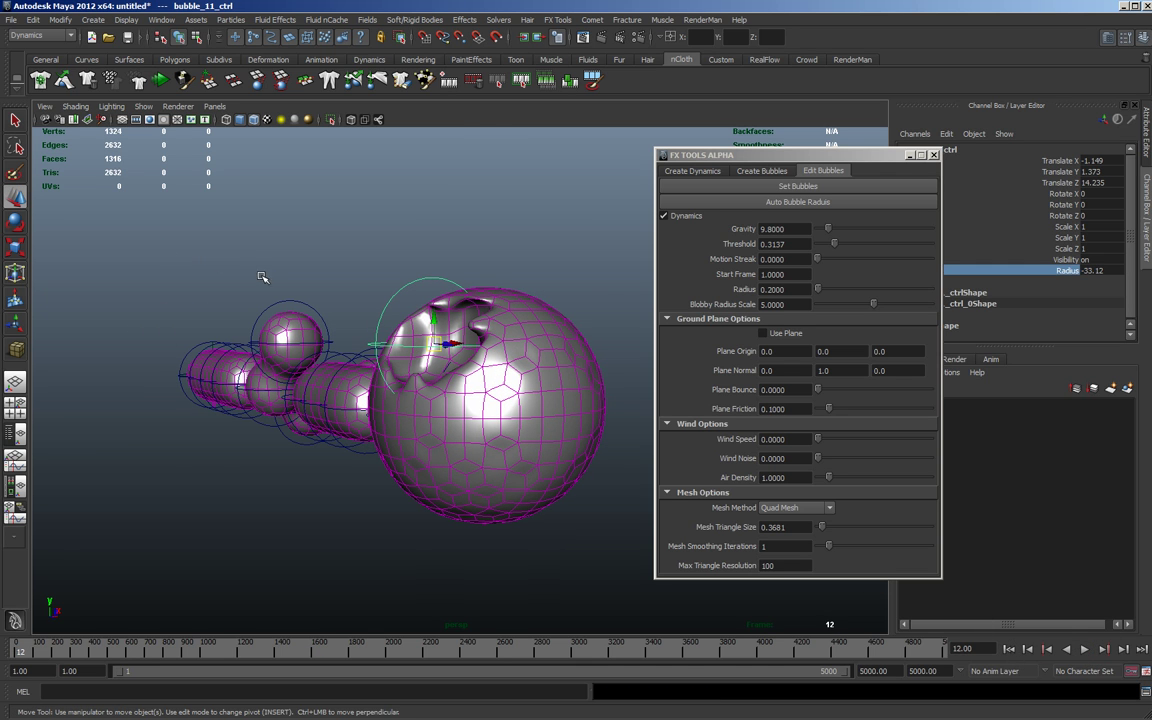
{"action": "left_click_drag", "start_coordinate": [400, 380], "coordinate": [326, 326], "text": "alt"}
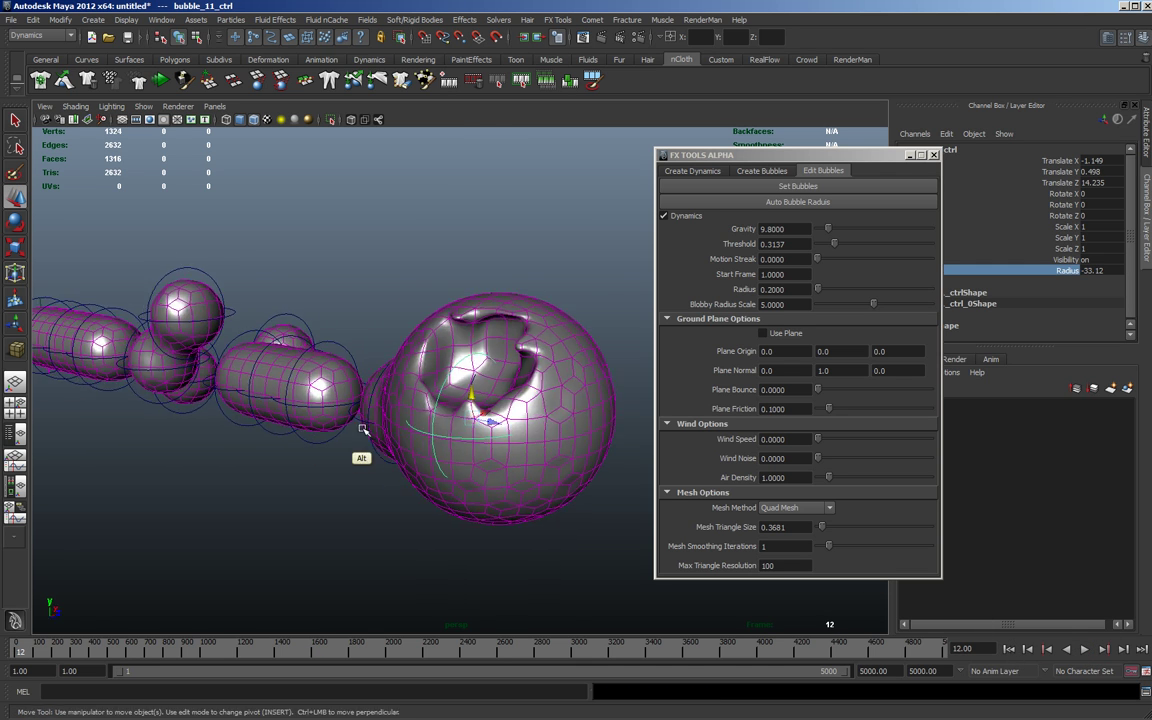
{"action": "left_click", "coordinate": [163, 80]}
{"action": "left_click_drag", "start_coordinate": [490, 428], "coordinate": [388, 460], "text": "alt"}
{"action": "left_click_drag", "start_coordinate": [447, 424], "coordinate": [476, 437]}
{"action": "left_click", "coordinate": [298, 275]}
- Rewind and replay the simulation from frame 1, examining how the bubble mesh moves relative to its controls
{"action": "right_click_drag", "start_coordinate": [499, 411], "coordinate": [262, 308], "text": "alt"}
{"action": "middle_click_drag", "start_coordinate": [515, 379], "coordinate": [575, 386], "text": "alt"}
{"action": "left_click_drag", "start_coordinate": [575, 386], "coordinate": [408, 403], "text": "alt"}
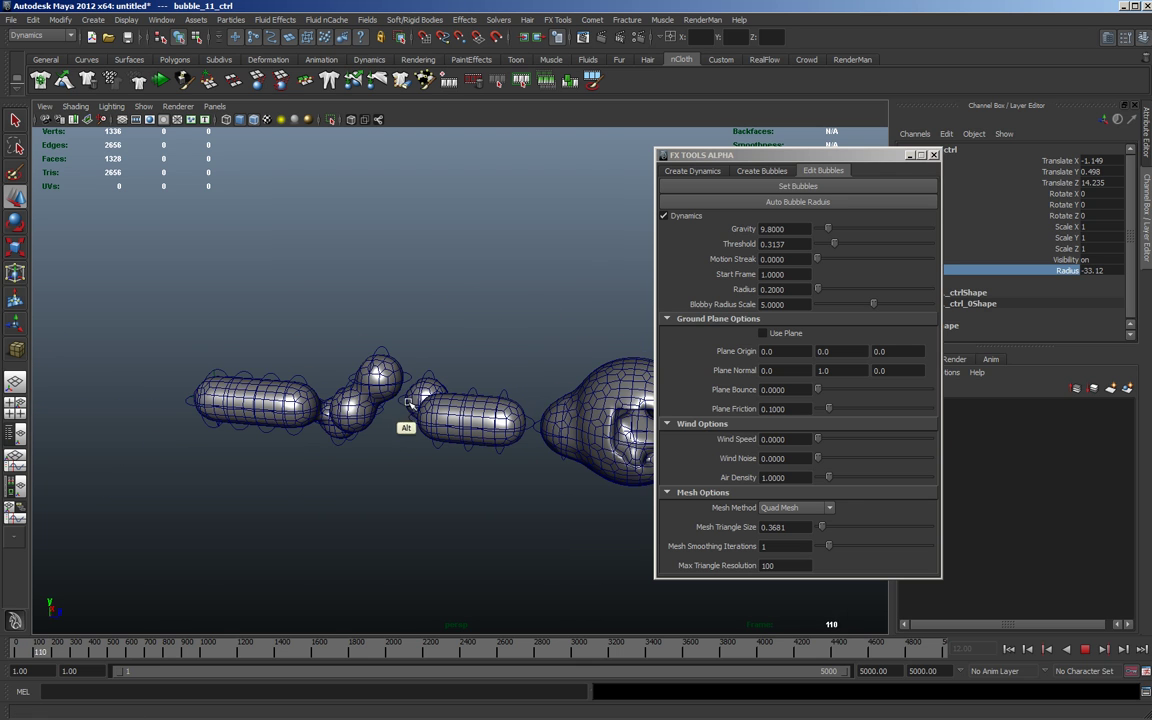
{"action": "left_click", "coordinate": [1085, 650]}
{"action": "left_click", "coordinate": [1007, 650]}
{"action": "left_click_drag", "start_coordinate": [377, 311], "coordinate": [283, 278], "text": "alt"}
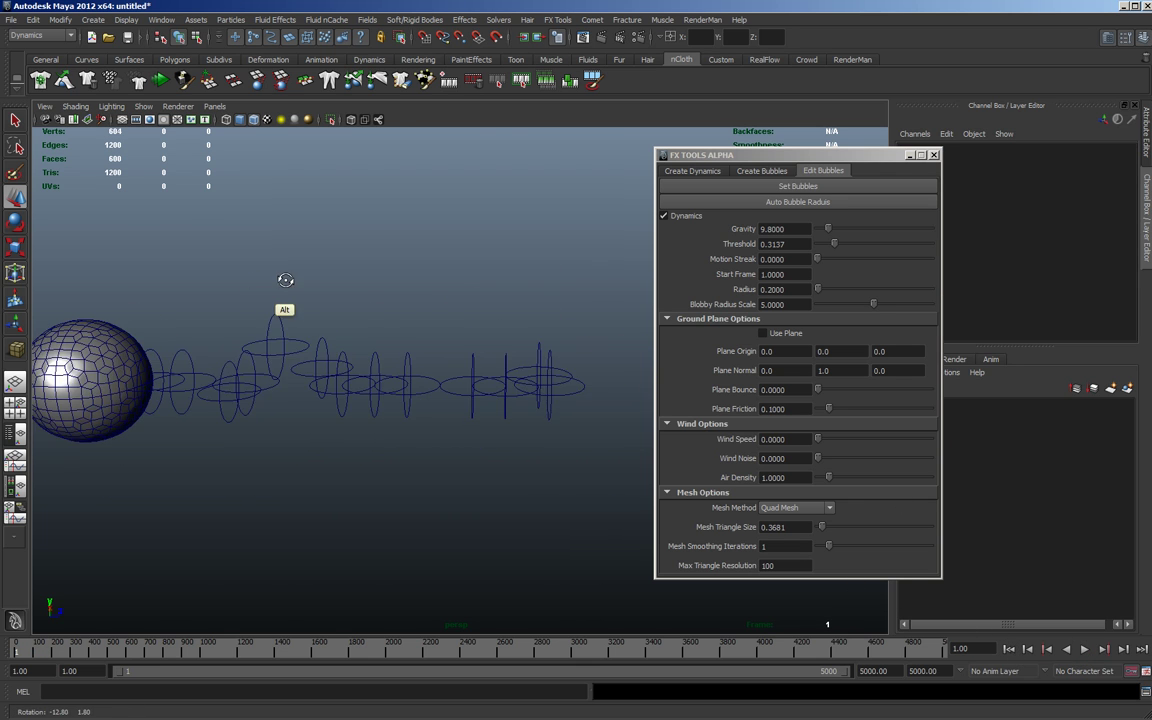
{"action": "left_click", "coordinate": [679, 219]}
{"action": "right_click_drag", "start_coordinate": [469, 399], "coordinate": [540, 402], "text": "alt"}
{"action": "left_click", "coordinate": [1085, 649]}
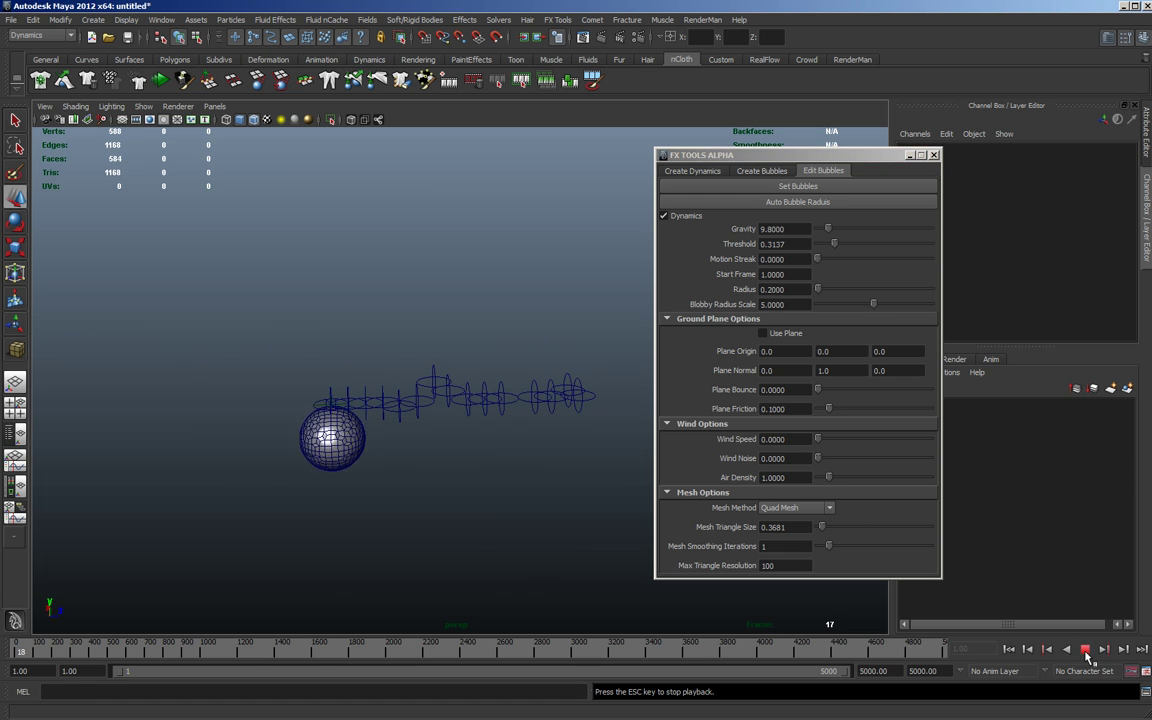
{"action": "key", "text": "alt+v"}
{"action": "left_click_drag", "start_coordinate": [503, 495], "coordinate": [429, 431], "text": "alt"}
{"action": "left_click", "coordinate": [1010, 649]}
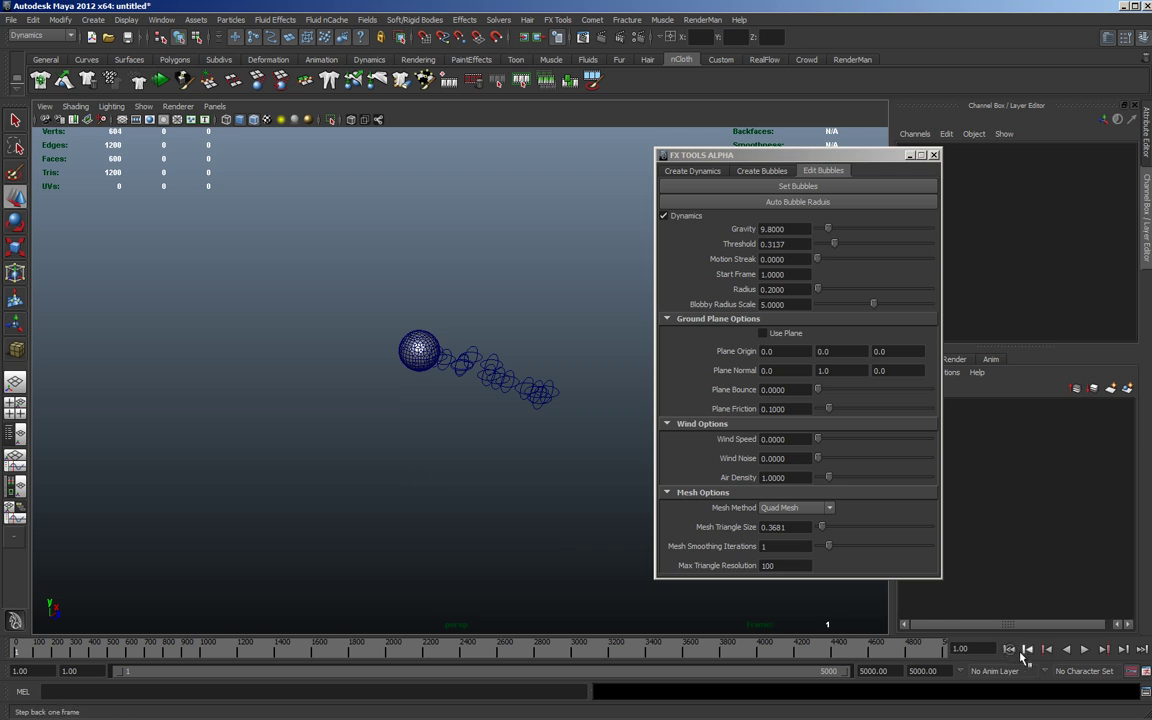
{"action": "left_click", "coordinate": [1085, 650]}
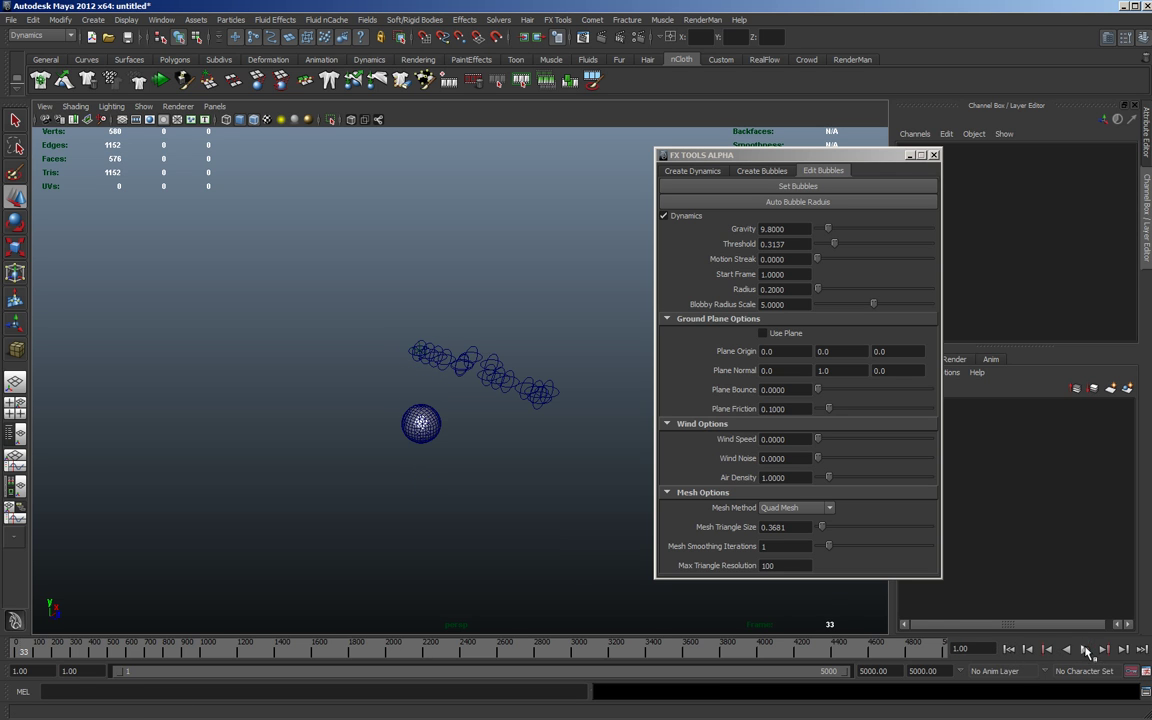
{"action": "left_click_drag", "start_coordinate": [408, 210], "coordinate": [330, 250], "text": "alt"}
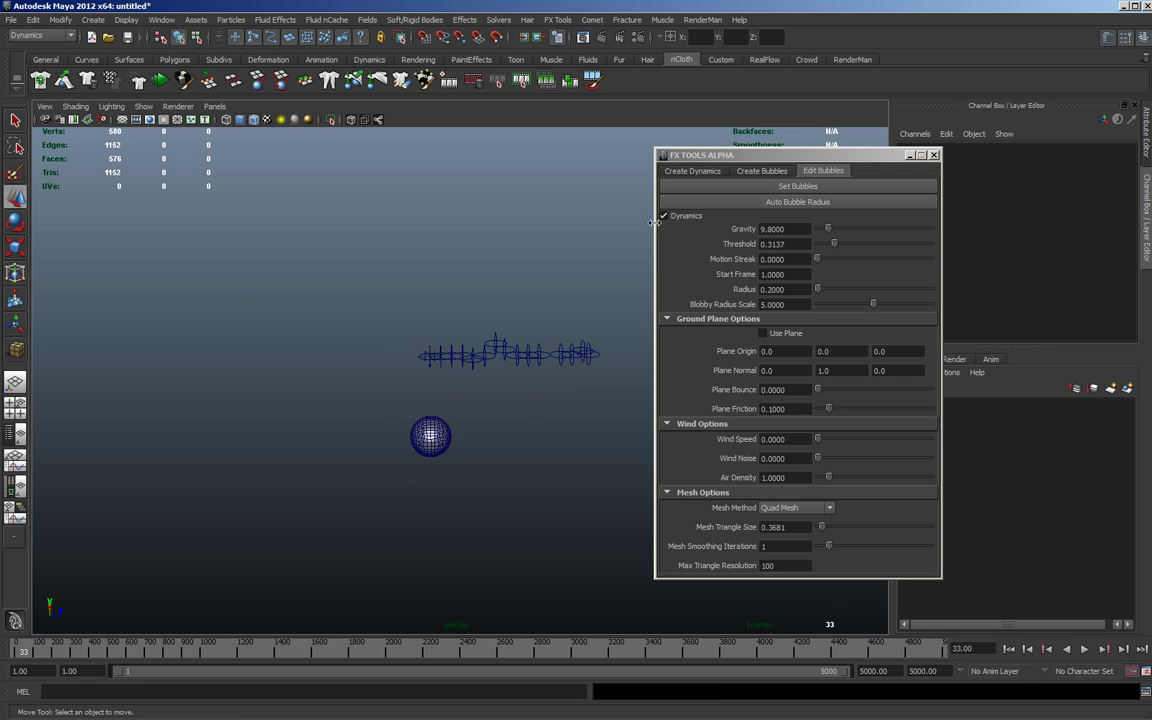
- Turn off the bubbles' Dynamics and play the simulation from the first frame
{"action": "left_click", "coordinate": [663, 216]}
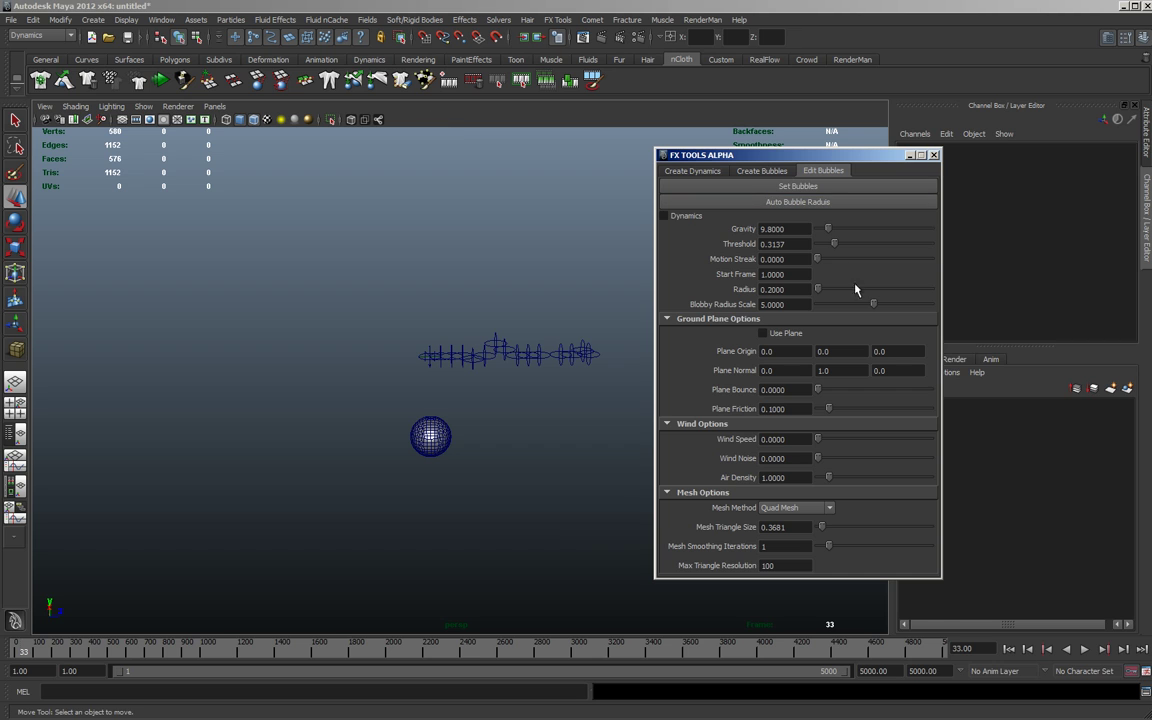
{"action": "left_click", "coordinate": [1010, 650]}
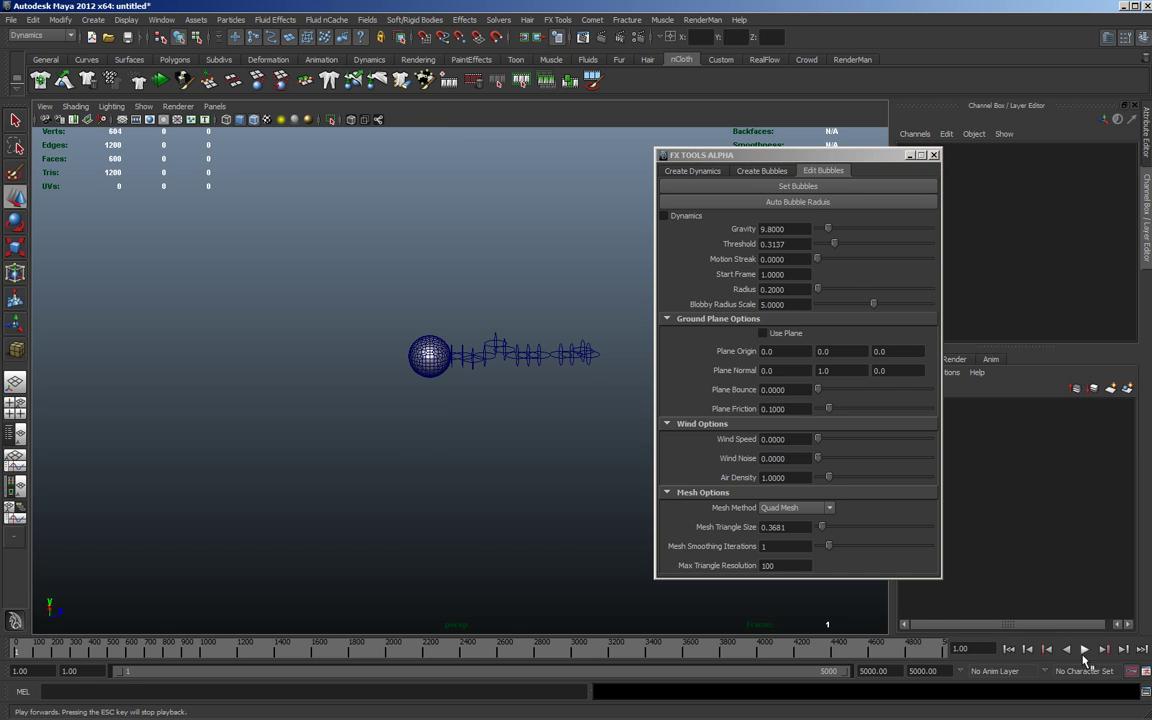
{"action": "left_click", "coordinate": [1085, 650]}
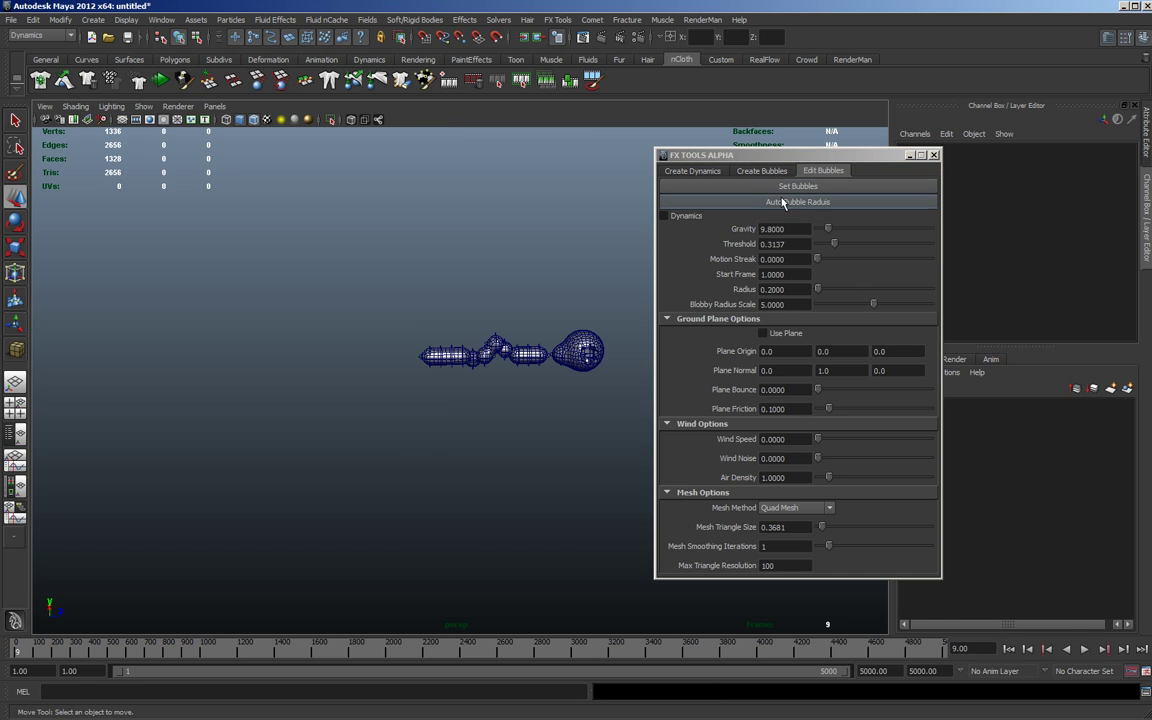
- Turn the bubbles' Dynamics back on and play the simulation
{"action": "left_click", "coordinate": [772, 194]}
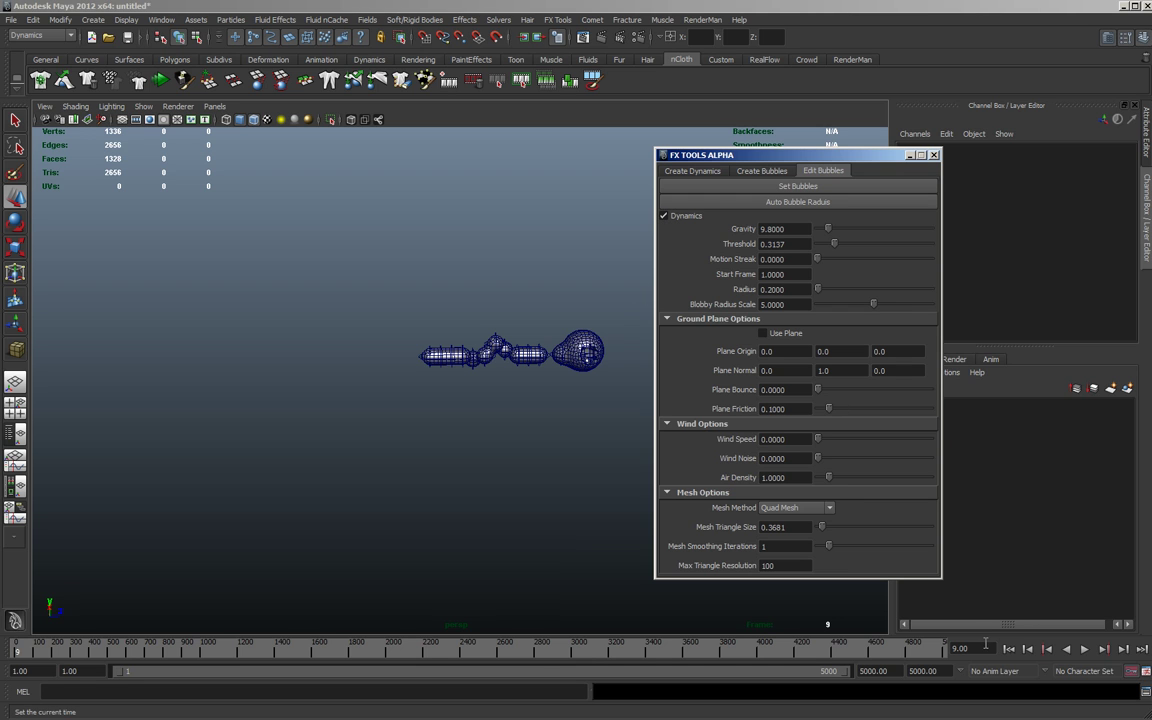
{"action": "left_click", "coordinate": [1085, 650]}
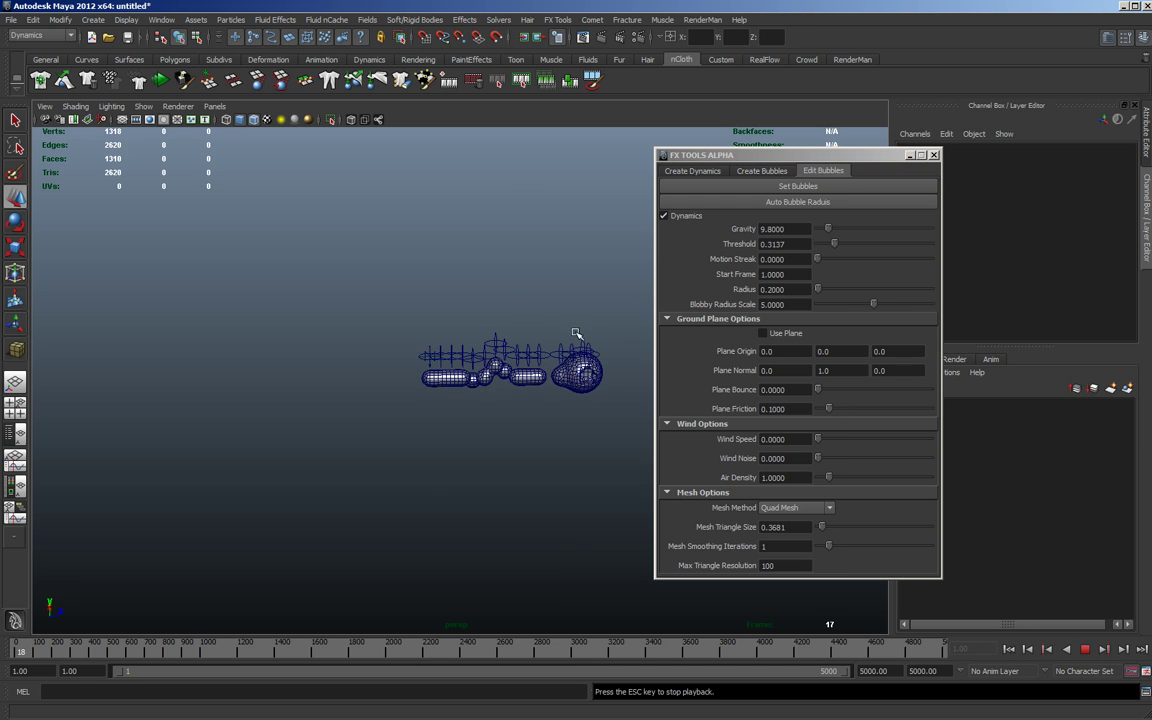
- Examine the falling bubble mesh from another angle, replay the simulation from the first frame, and rewind it
{"action": "left_click_drag", "start_coordinate": [427, 458], "coordinate": [330, 459], "text": "alt"}
{"action": "left_click", "coordinate": [1087, 649]}
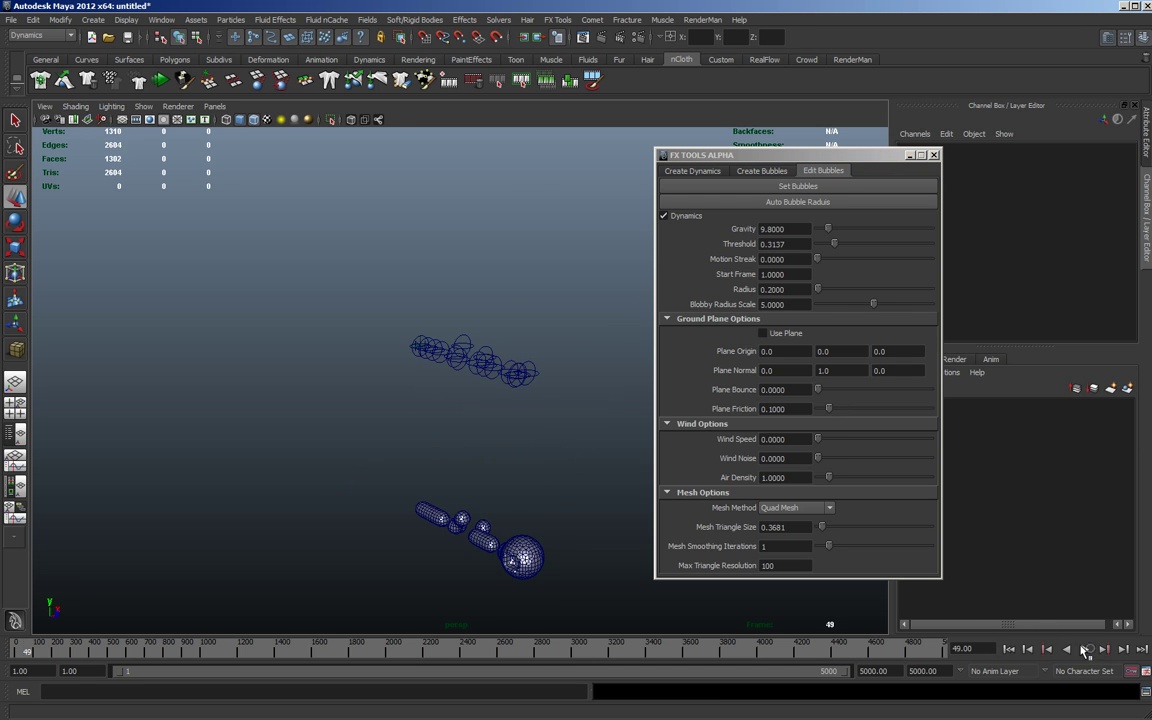
{"action": "left_click", "coordinate": [1010, 651]}
{"action": "left_click_drag", "start_coordinate": [368, 406], "coordinate": [418, 375], "text": "alt"}
{"action": "left_click", "coordinate": [1085, 650]}
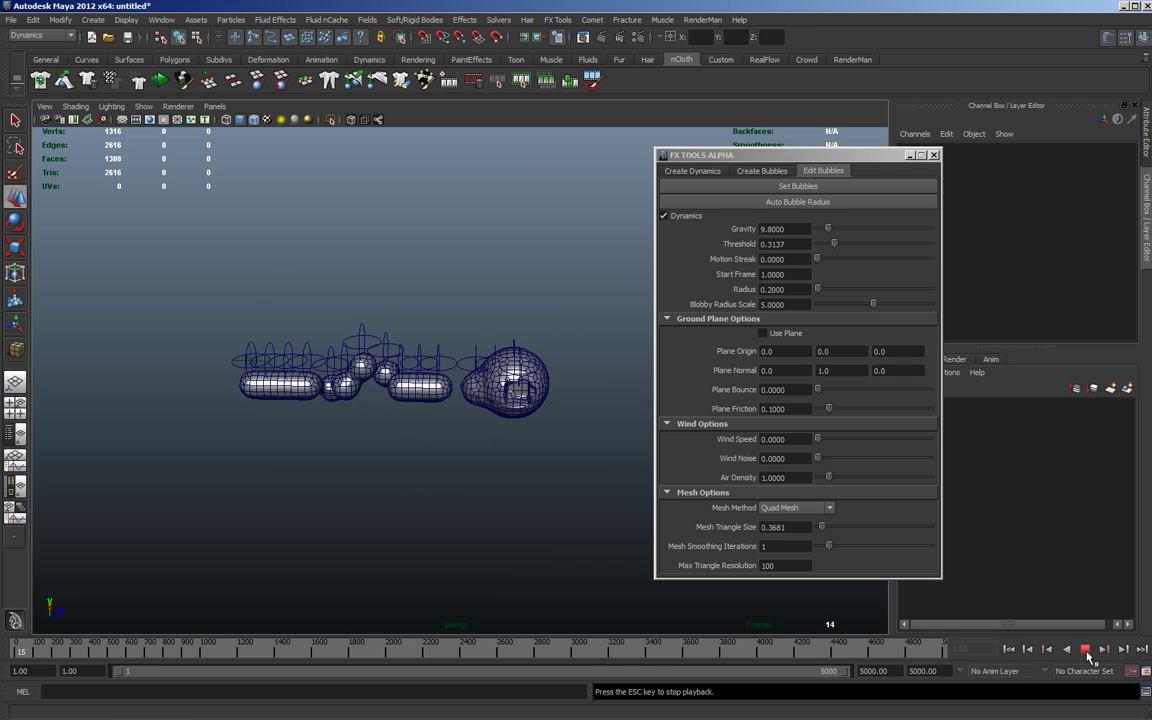
{"action": "left_click", "coordinate": [1085, 650]}
{"action": "left_click", "coordinate": [1010, 649]}
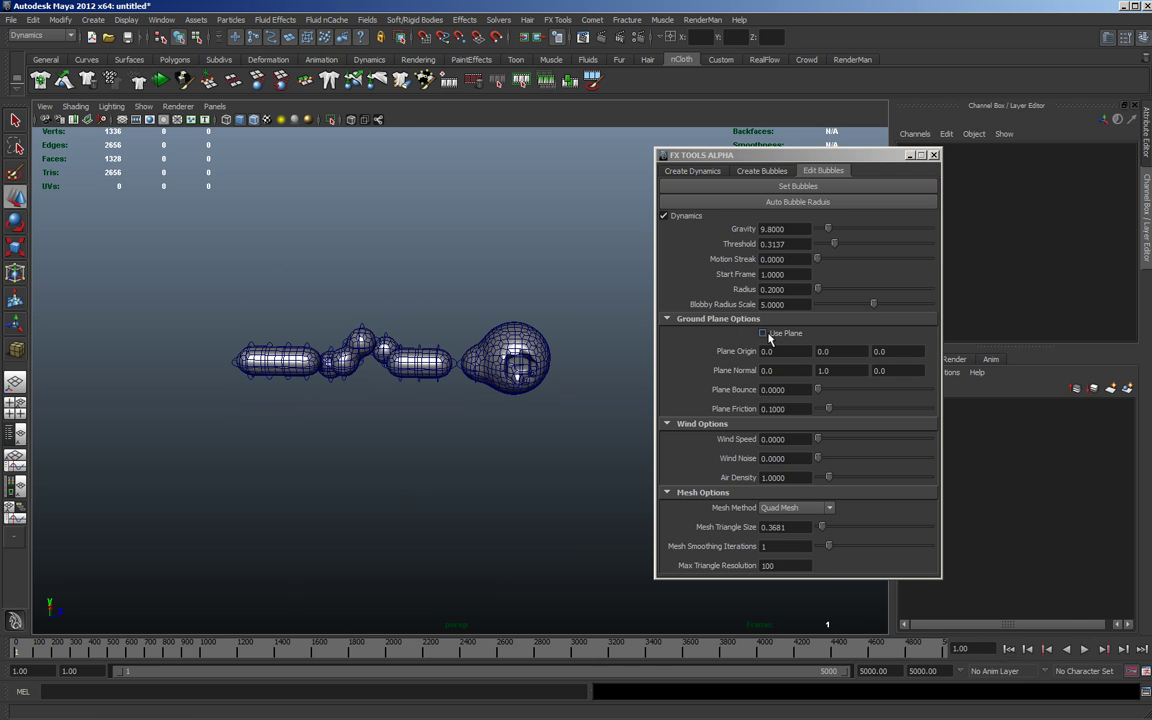
- Enable Use Plane in the bubbles' ground plane options and play the simulation from the first frame
{"action": "left_click", "coordinate": [763, 333]}
{"action": "left_click", "coordinate": [1085, 650]}
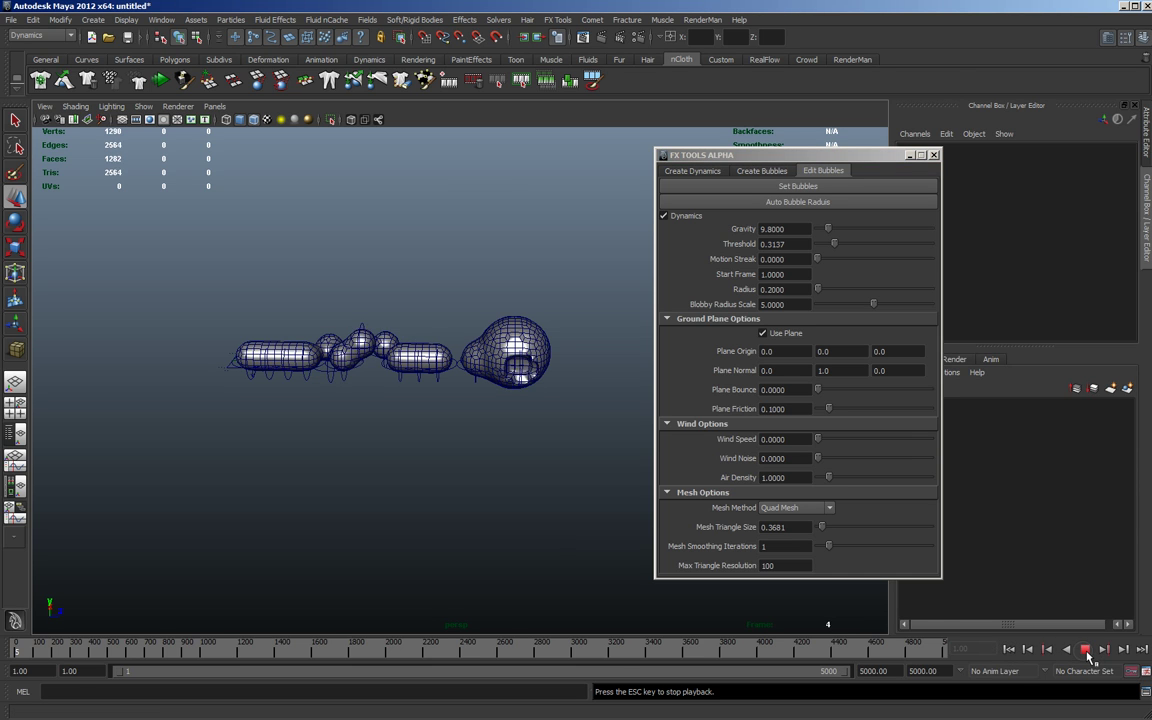
{"action": "left_click", "coordinate": [1086, 651]}
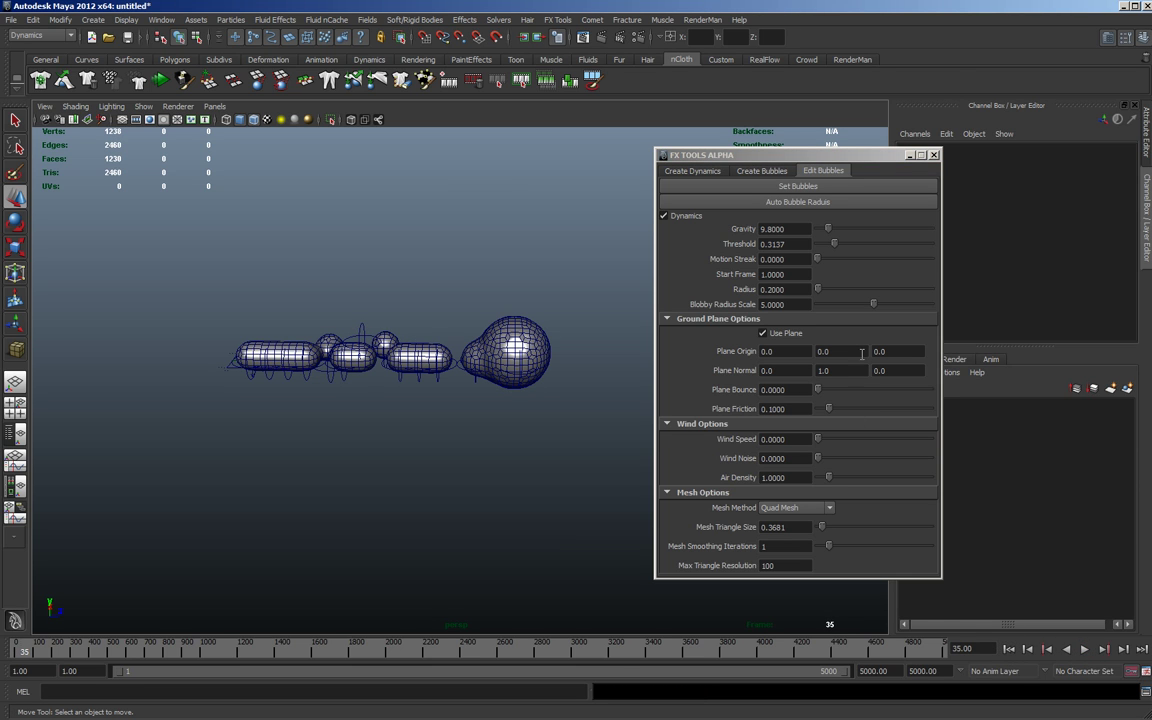
- Set the Plane Origin's Y value to -3.0 and replay the simulation from the first frame
{"action": "left_click", "coordinate": [830, 351]}
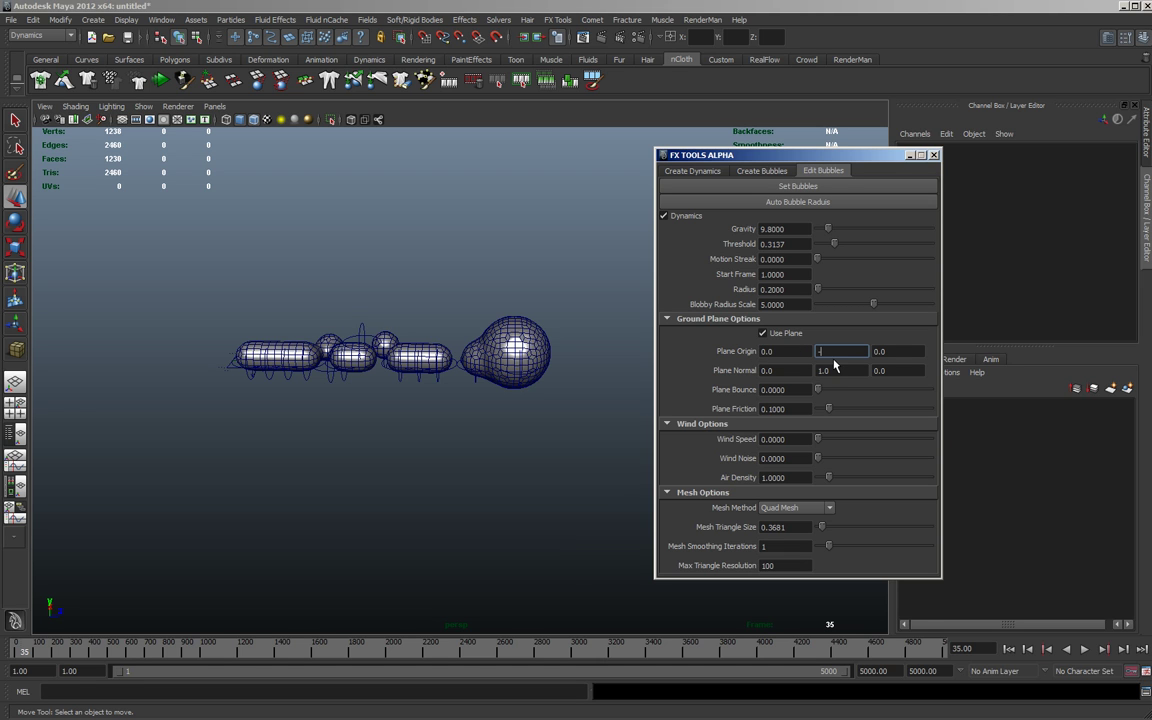
{"action": "left_click", "coordinate": [1010, 650]}
{"action": "left_click", "coordinate": [1086, 651]}
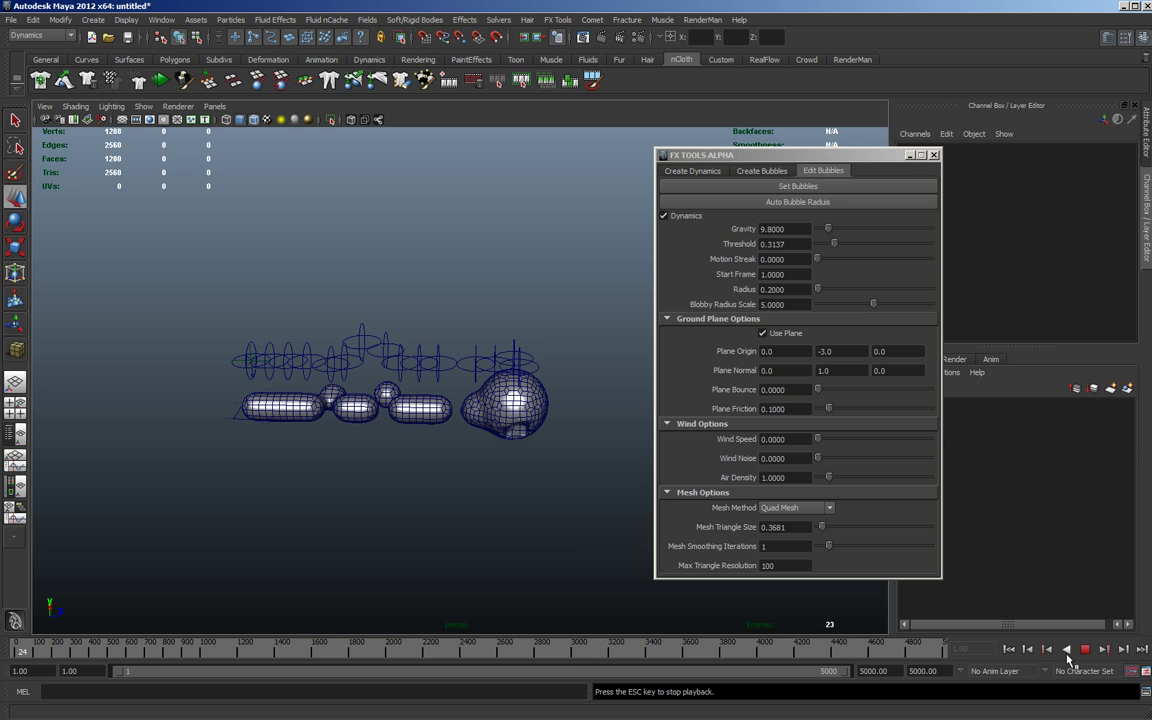
{"action": "left_click_drag", "start_coordinate": [466, 435], "coordinate": [508, 461], "text": "alt"}
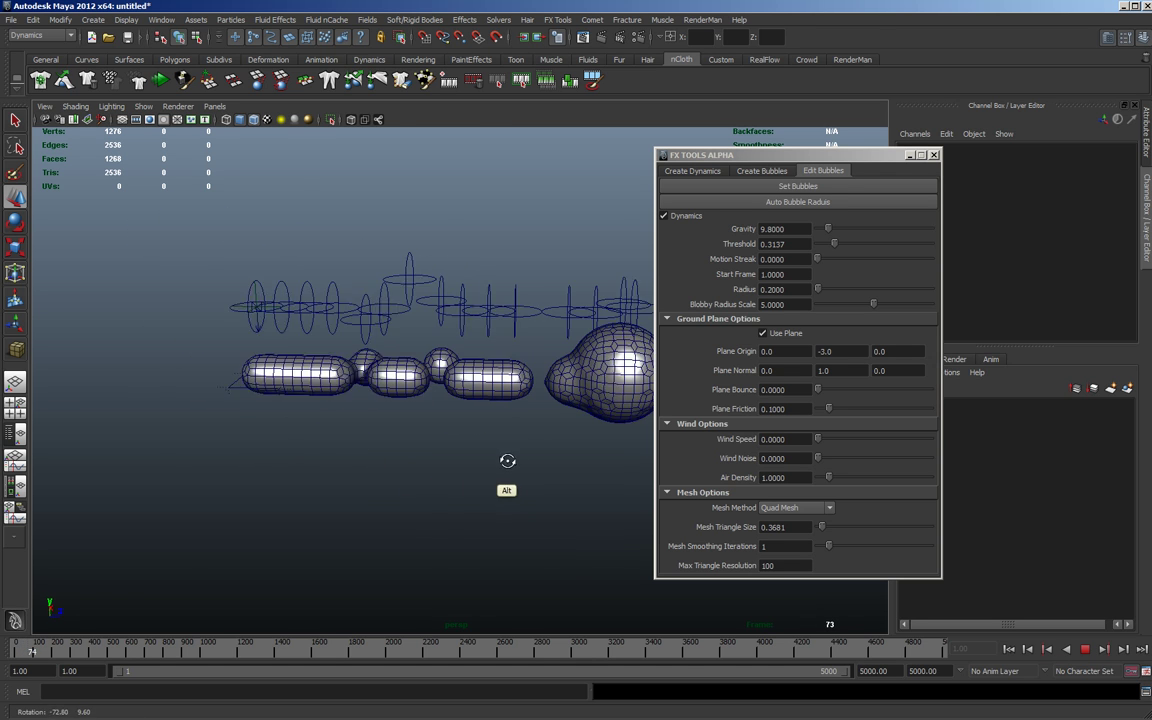
- Return to frame 1 and raise the bubble 9 and bubble 10 controls above the chain, bubble 10 to Translate Y 5.696
{"action": "left_click", "coordinate": [1009, 649]}
{"action": "left_click_drag", "start_coordinate": [442, 342], "coordinate": [478, 408], "text": "alt"}
{"action": "left_click", "coordinate": [469, 402]}
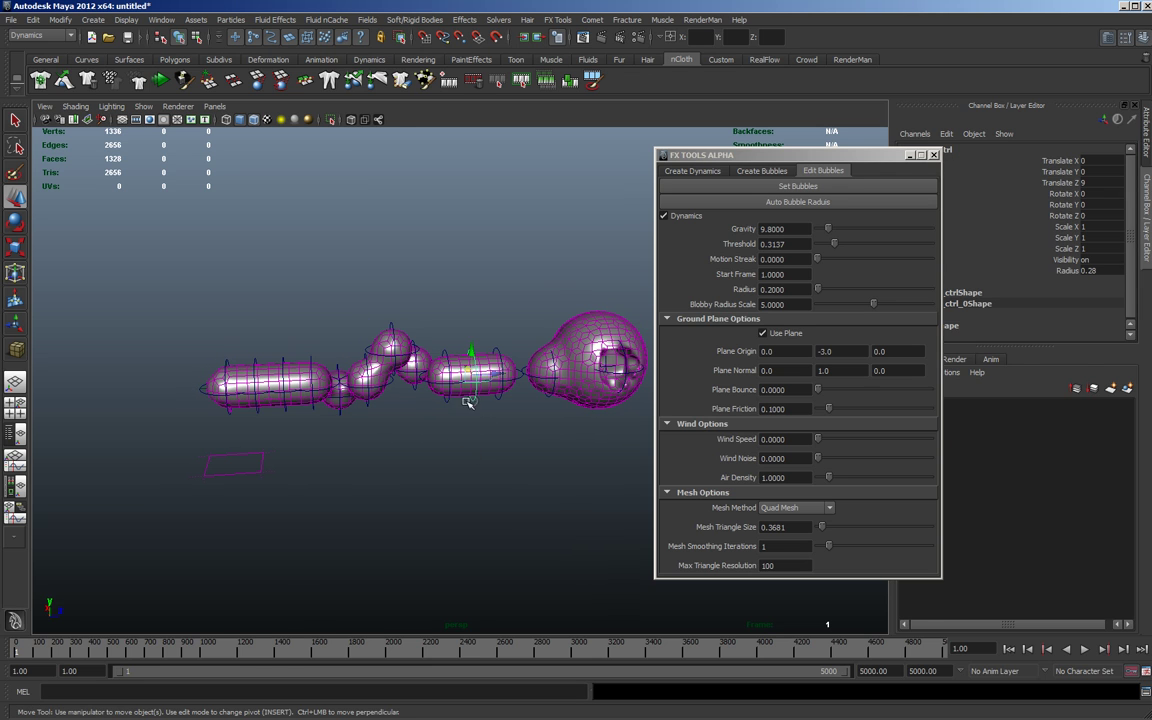
{"action": "left_click_drag", "start_coordinate": [475, 349], "coordinate": [433, 212]}
{"action": "left_click", "coordinate": [497, 355]}
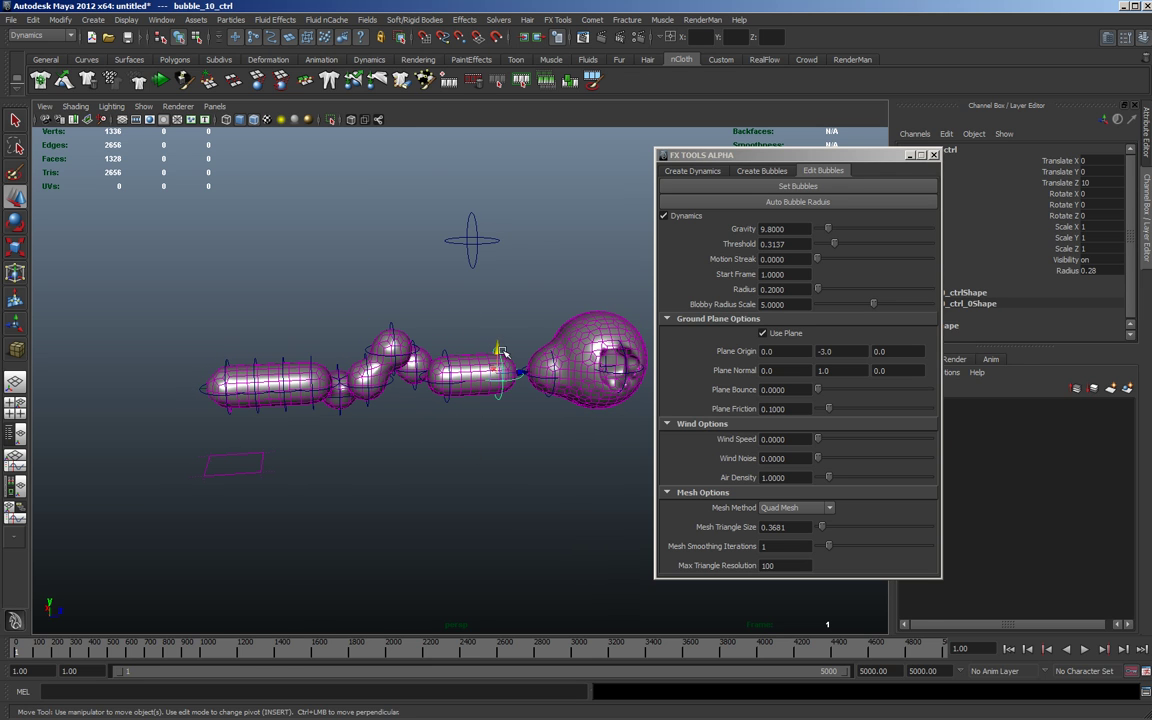
{"action": "left_click_drag", "start_coordinate": [500, 352], "coordinate": [537, 220]}
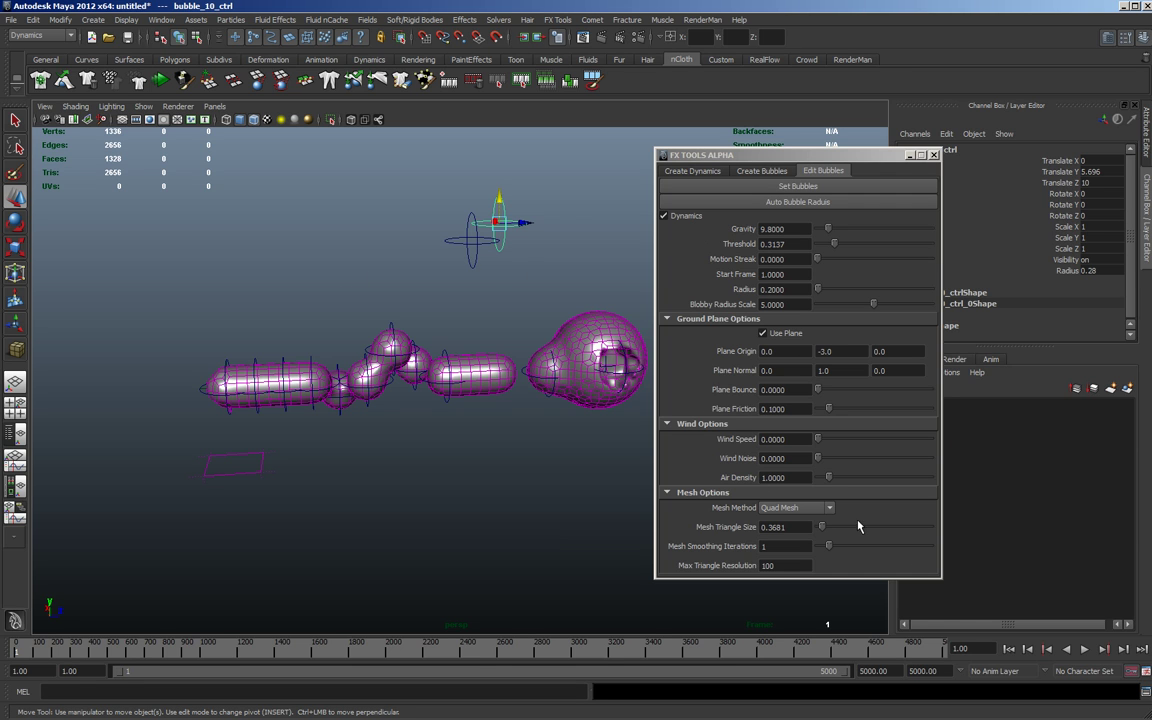
- Turn off the bubbles' Dynamics, refresh the mesh through playback, and place the bubble 9 control at Translate 0.034, 5.123, 8.853
{"action": "left_click", "coordinate": [663, 215]}
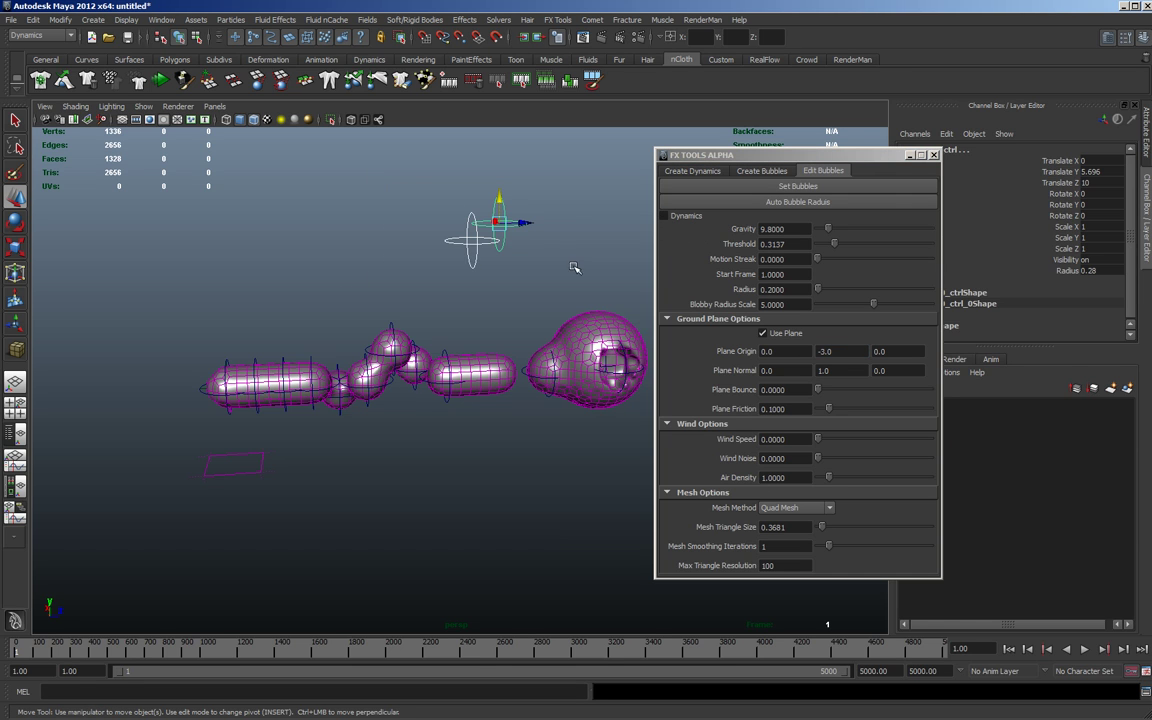
{"action": "left_click", "coordinate": [1087, 654]}
{"action": "left_click", "coordinate": [1090, 654]}
{"action": "left_click", "coordinate": [433, 225]}
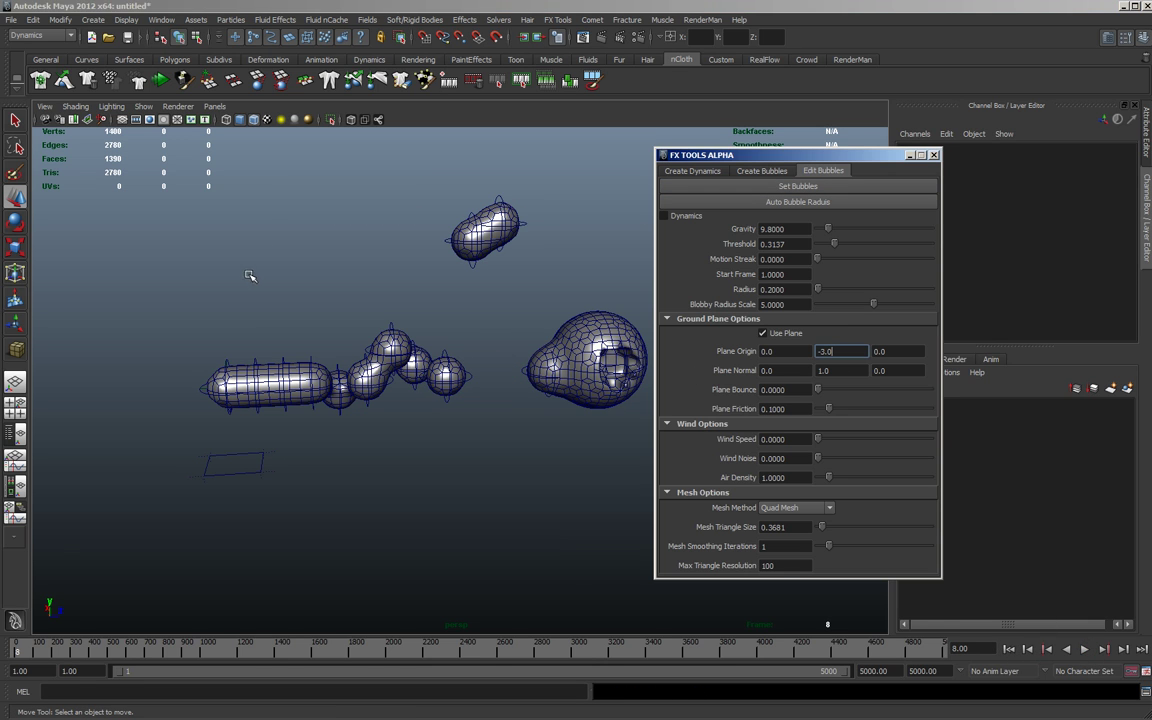
{"action": "left_click", "coordinate": [443, 238]}
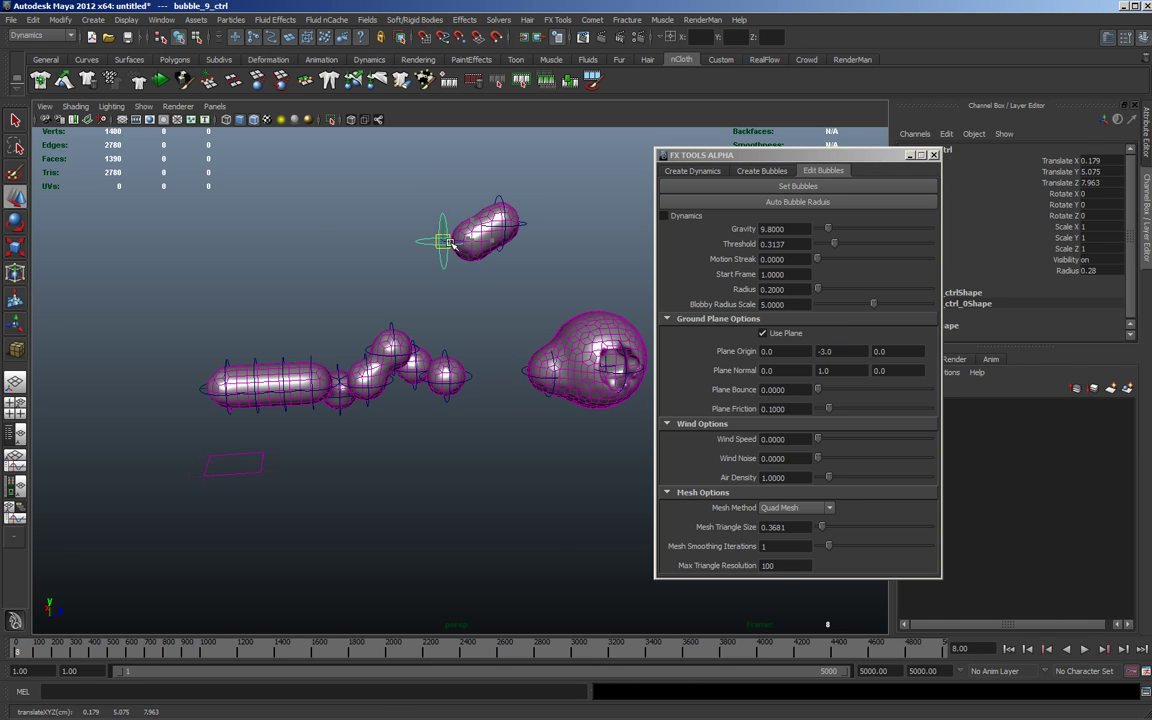
- Key the bubble 9 control's Translate X, Y and Z at frame 1
{"action": "left_click", "coordinate": [1008, 652]}
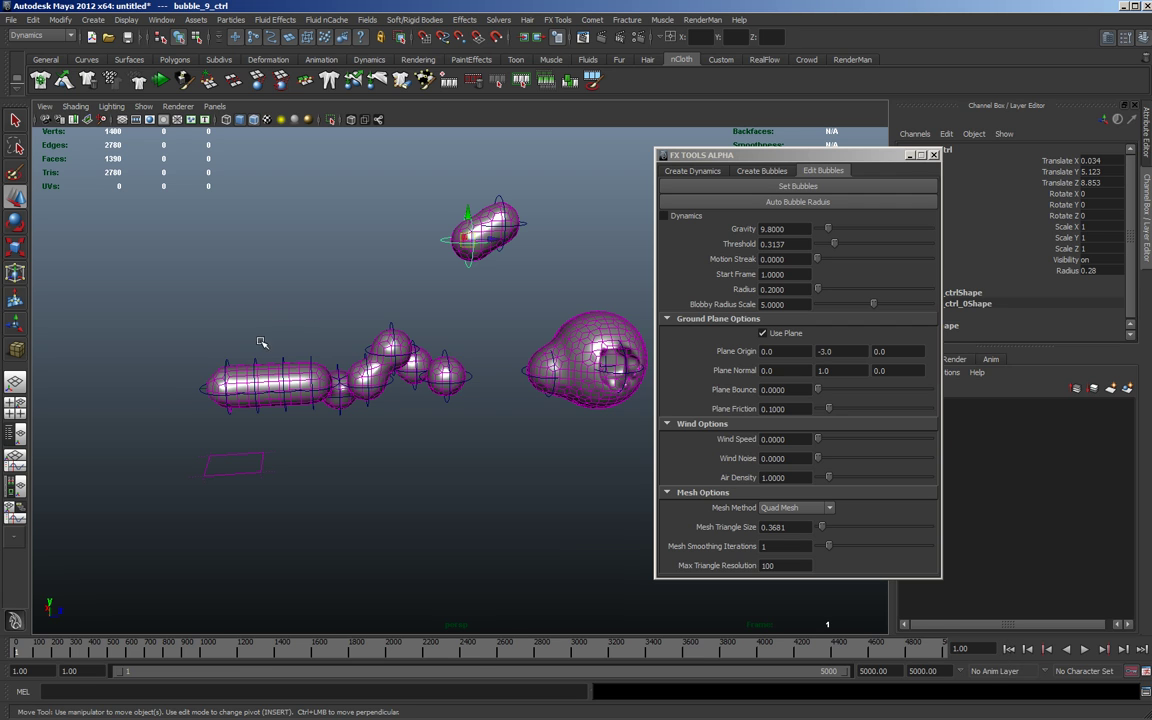
{"action": "left_click_drag", "start_coordinate": [1058, 160], "coordinate": [1062, 183]}
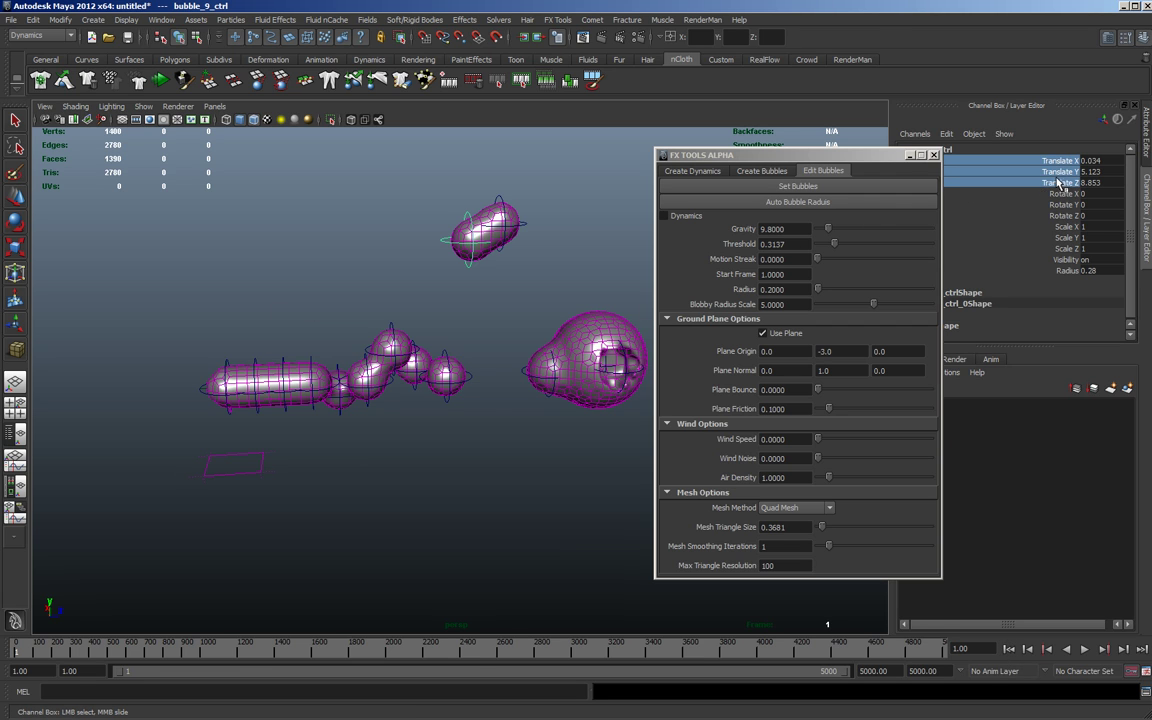
{"action": "right_click", "coordinate": [1061, 181]}
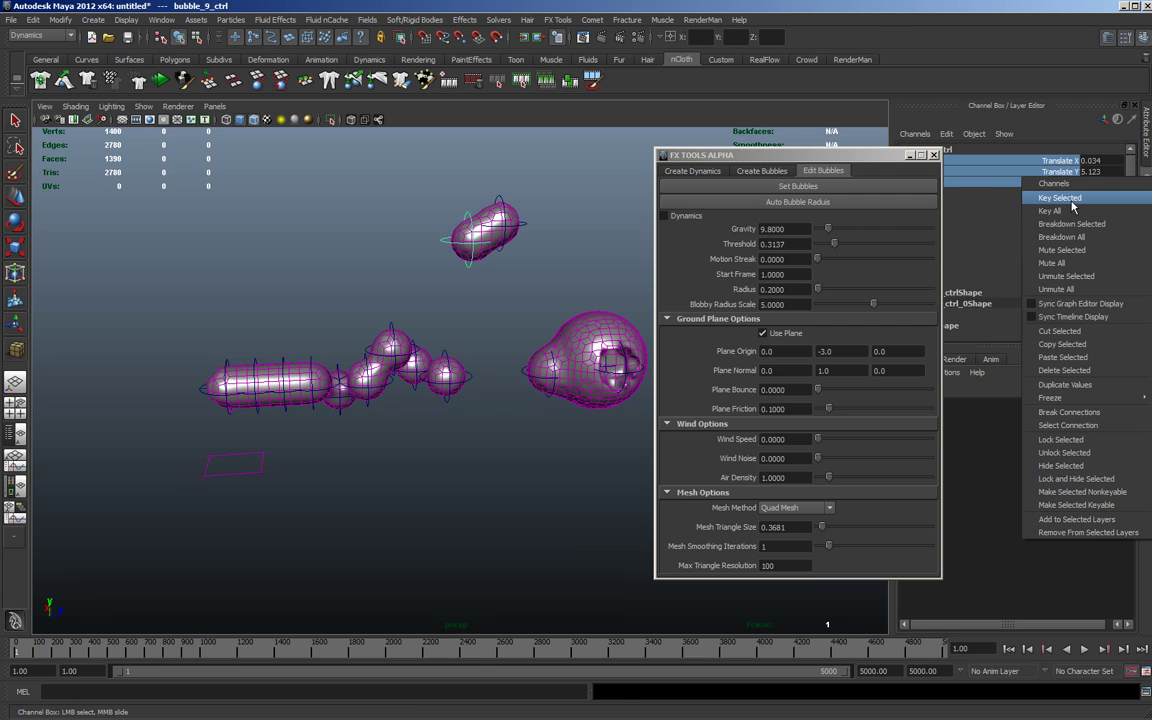
{"action": "left_click", "coordinate": [1059, 198]}
- At frame 24, move the bubble 9 control beyond the chain's far end to Translate 1.232, 1.089, -4.572 and key it
{"action": "key", "text": "alt+v"}
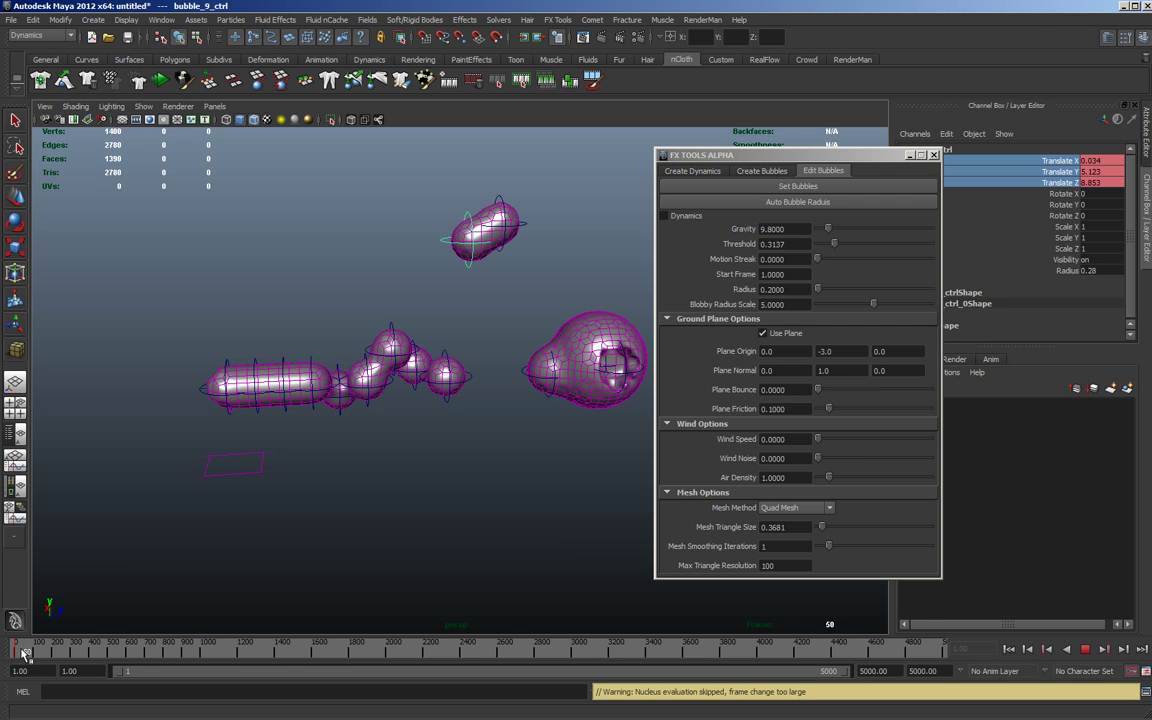
{"action": "left_click", "coordinate": [20, 652]}
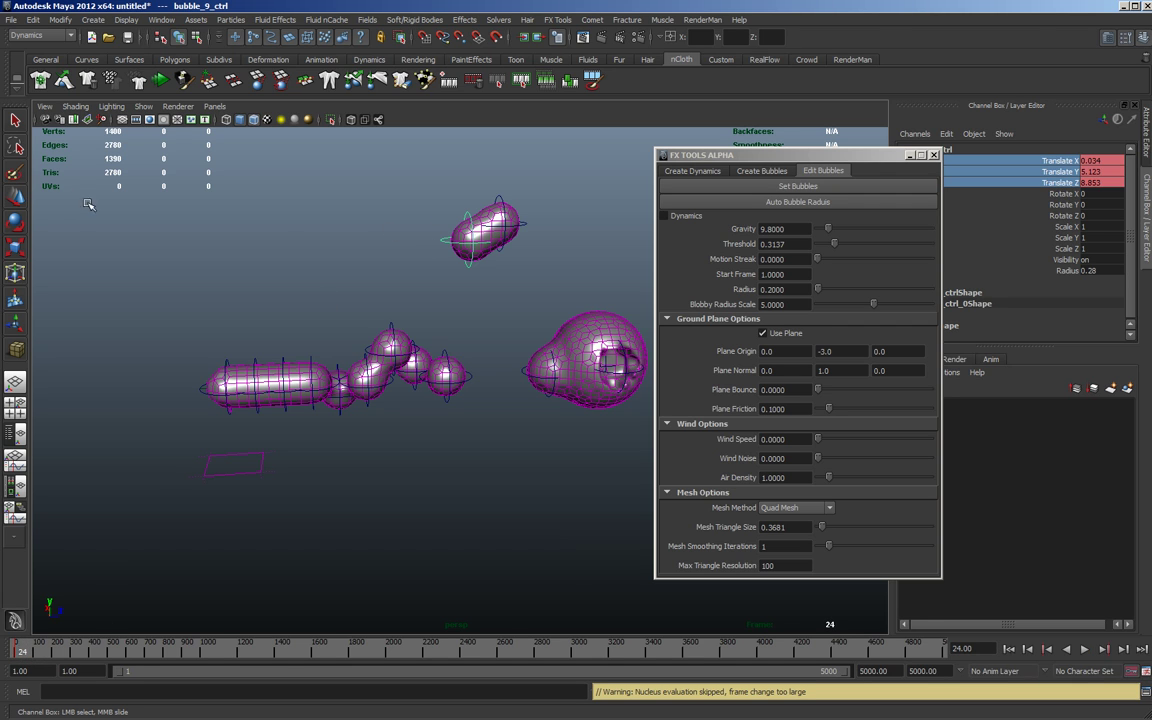
{"action": "left_click", "coordinate": [19, 201]}
{"action": "left_click_drag", "start_coordinate": [467, 238], "coordinate": [98, 351]}
- Play the bubble 9 animation from the first frame, stop it, and examine the bubbles from another angle
{"action": "left_click", "coordinate": [1015, 651]}
{"action": "left_click", "coordinate": [1084, 649]}
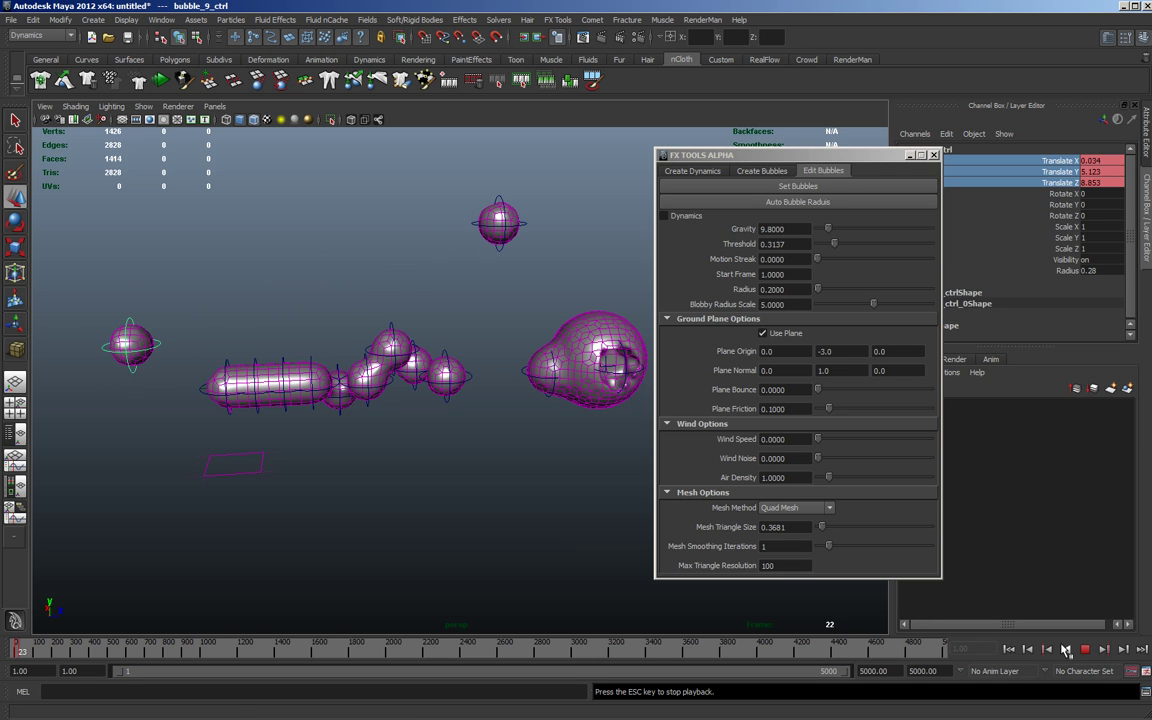
{"action": "left_click", "coordinate": [1086, 649]}
{"action": "left_click_drag", "start_coordinate": [486, 458], "coordinate": [465, 443], "text": "alt"}
{"action": "middle_click_drag", "start_coordinate": [465, 443], "coordinate": [502, 453], "text": "alt"}
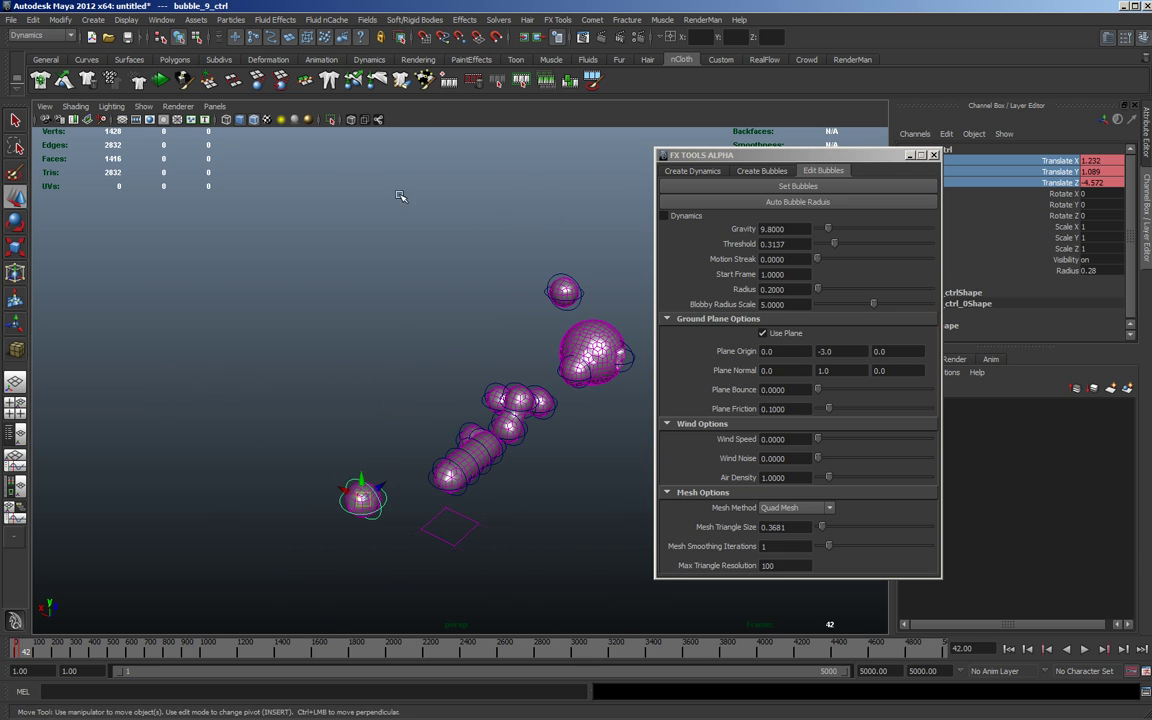
- Start a new scene without saving the current one and close the FX Tools window
{"action": "left_click", "coordinate": [11, 20]}
{"action": "left_click", "coordinate": [22, 41]}
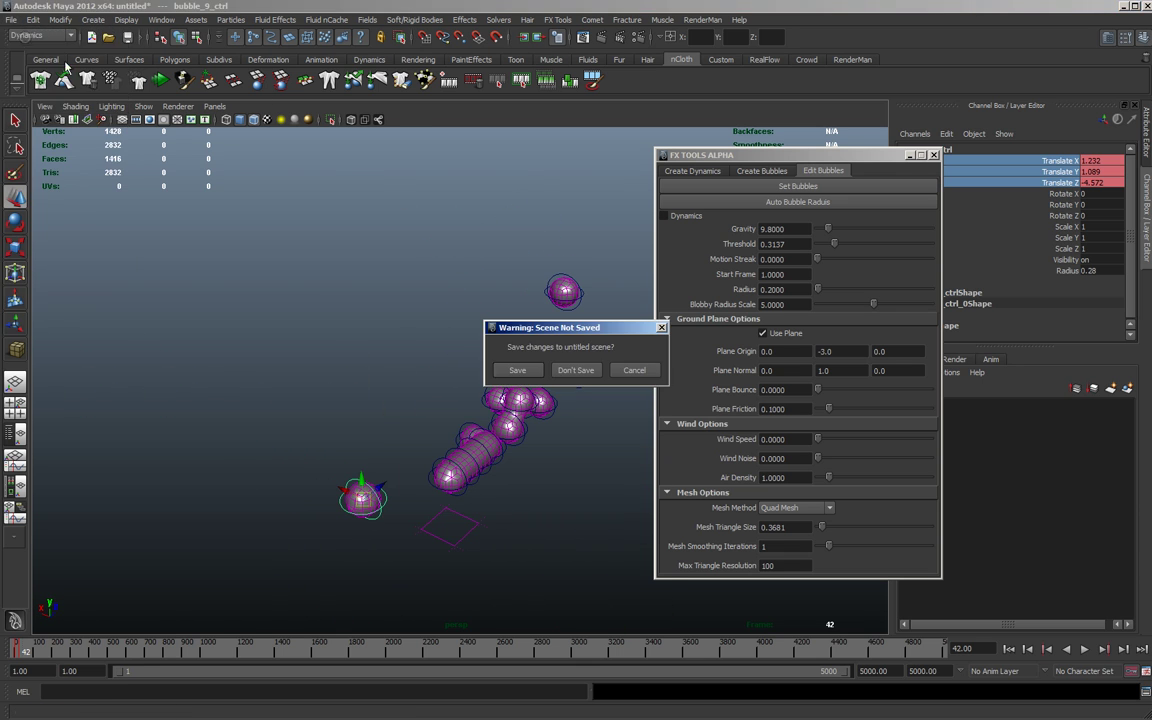
{"action": "left_click", "coordinate": [577, 370]}
{"action": "left_click", "coordinate": [934, 155]}
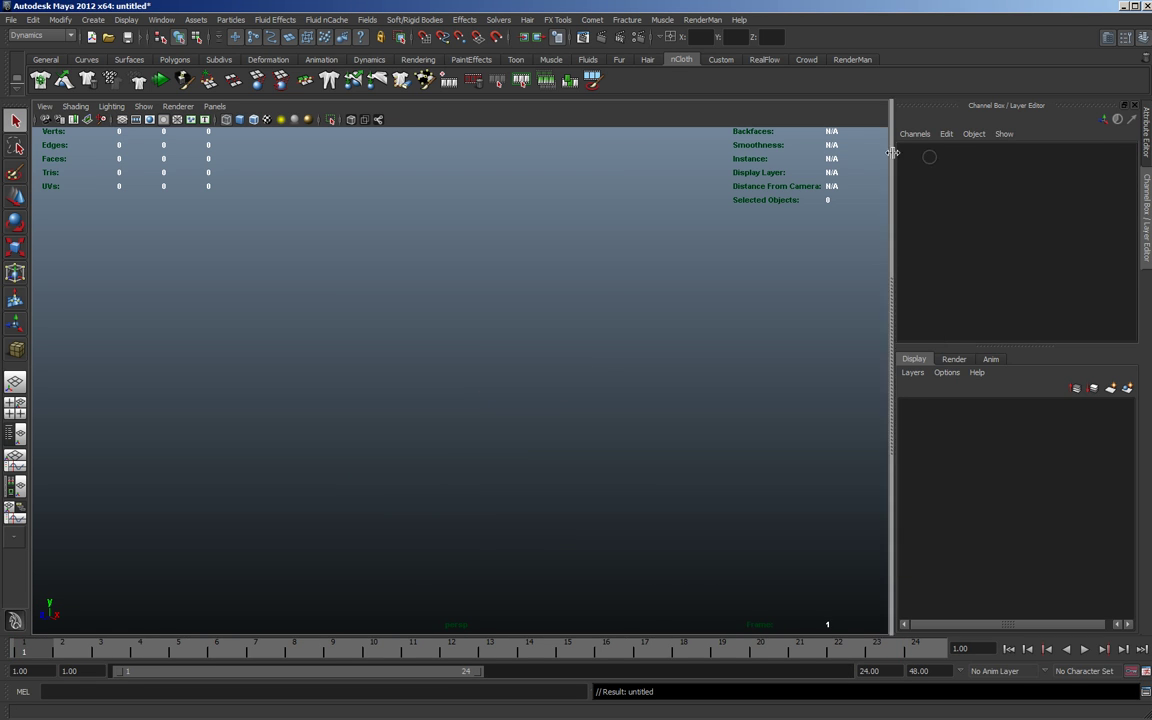
- Reopen the FX Tools Bubbles window and make 50 random bubbles with a Random Radius of 5
{"action": "left_click", "coordinate": [557, 20]}
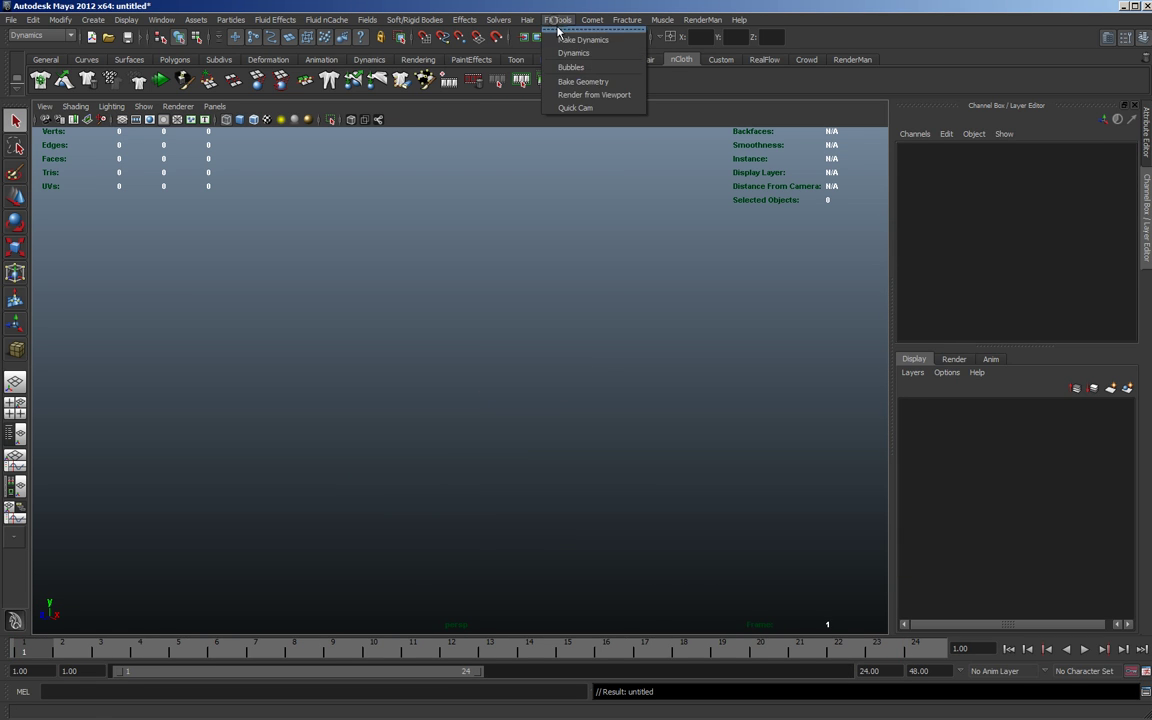
{"action": "left_click", "coordinate": [615, 67]}
{"action": "left_click", "coordinate": [770, 171]}
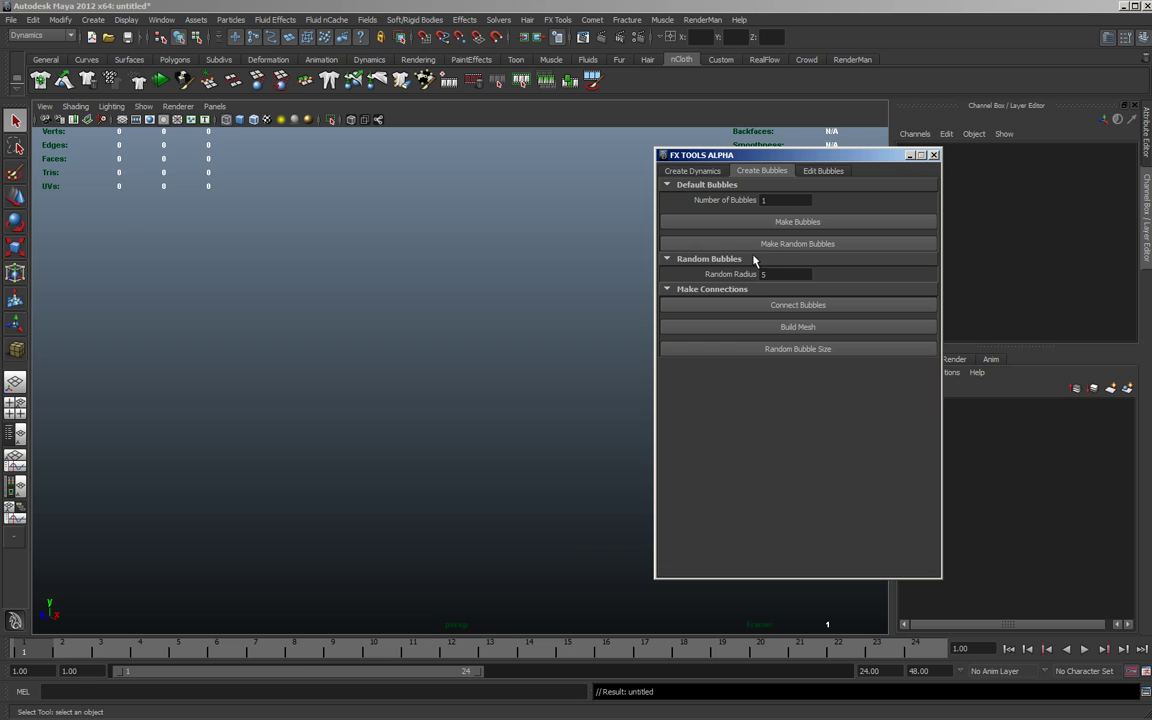
{"action": "left_click_drag", "start_coordinate": [784, 200], "coordinate": [732, 219]}
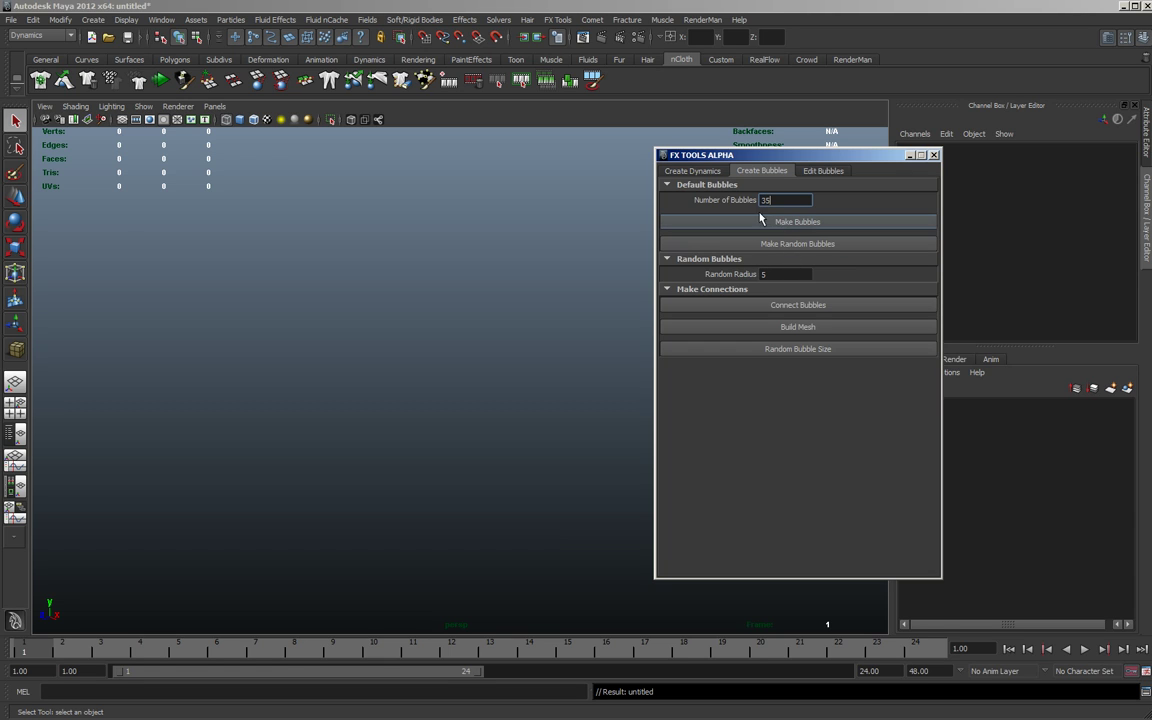
{"action": "type", "text": "50"}
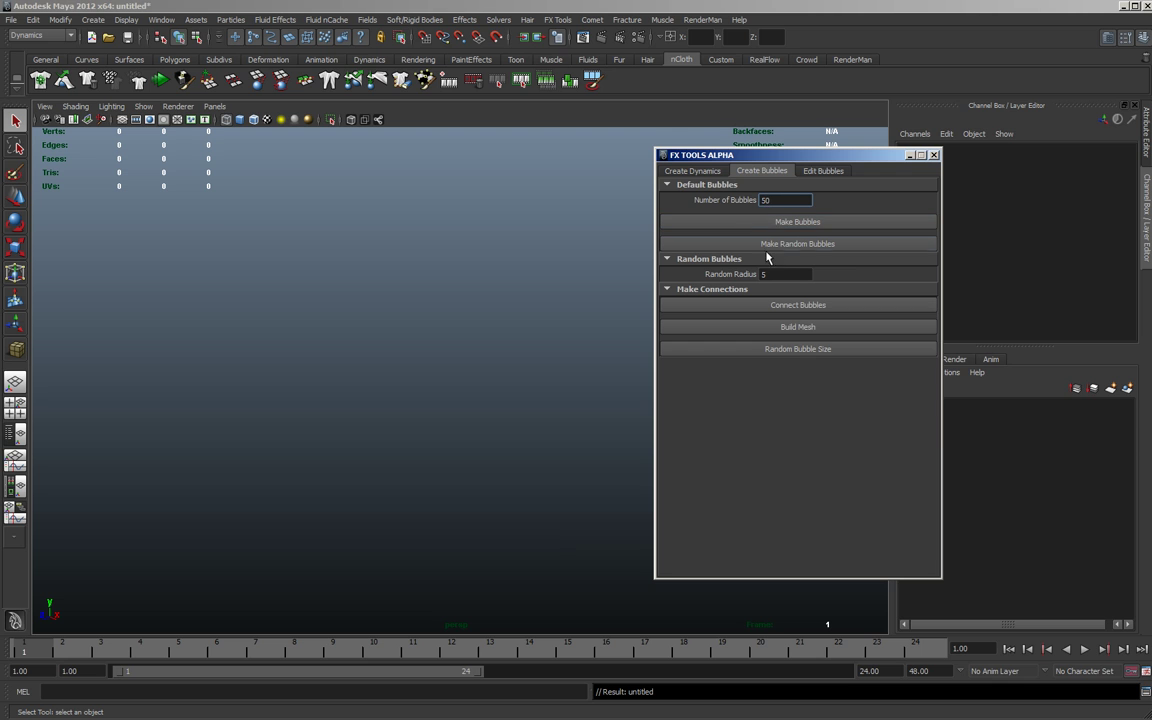
{"action": "left_click", "coordinate": [763, 245]}
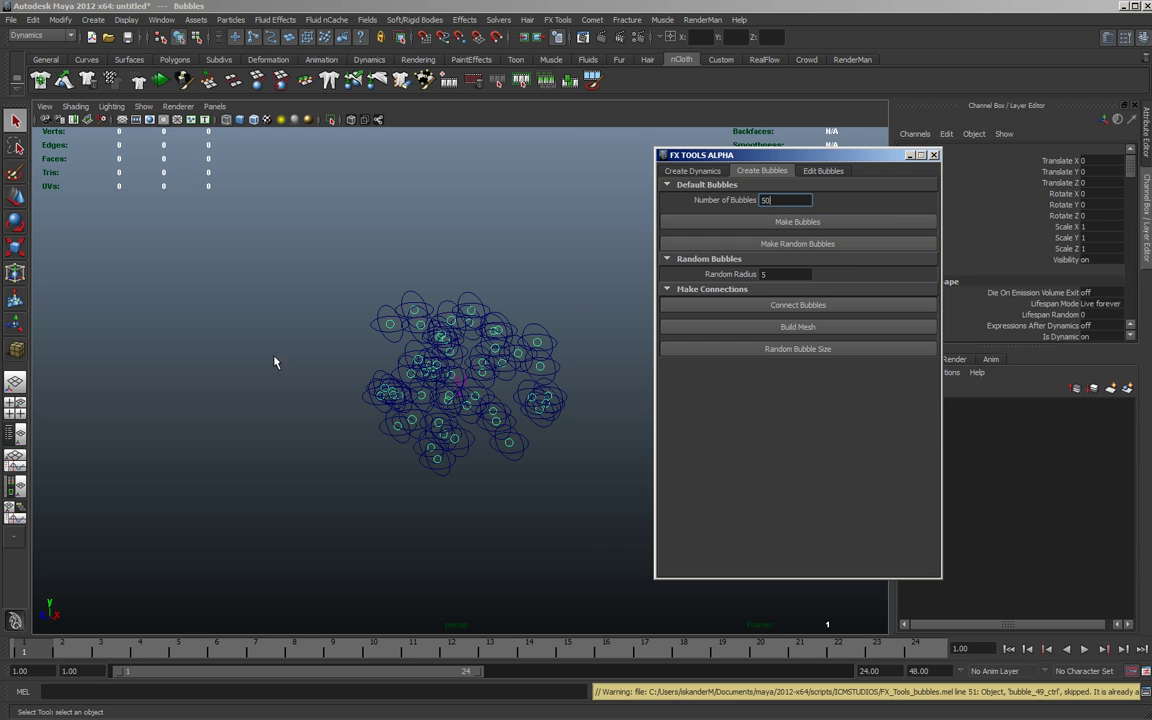
- Connect the random bubbles to their controls and build the bubble mesh
{"action": "left_click_drag", "start_coordinate": [323, 390], "coordinate": [495, 310], "text": "alt"}
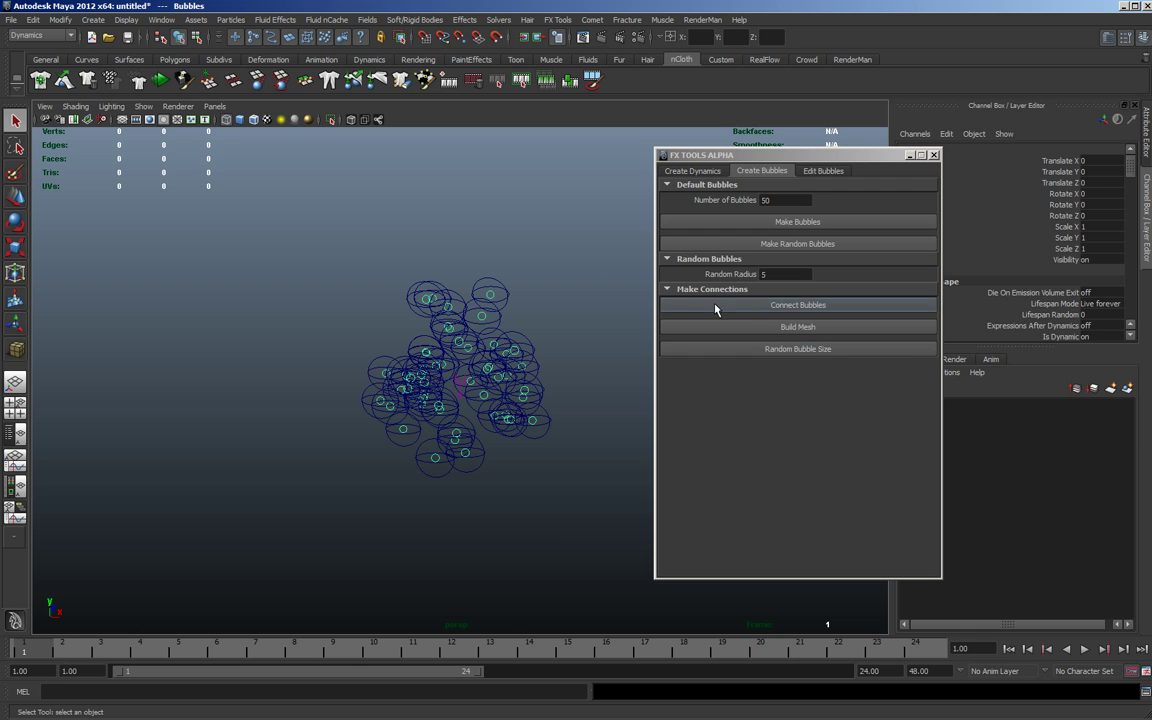
{"action": "left_click", "coordinate": [797, 305]}
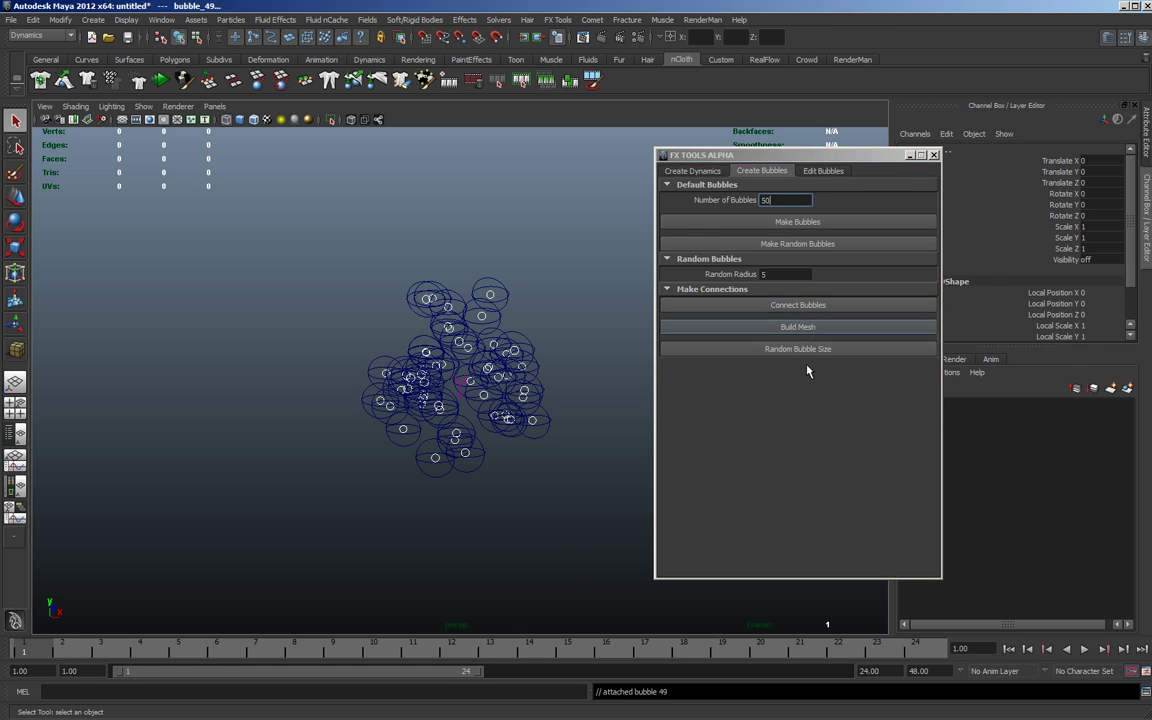
{"action": "left_click", "coordinate": [800, 337]}
{"action": "left_click_drag", "start_coordinate": [571, 404], "coordinate": [590, 440], "text": "alt"}
- Randomize the bubble sizes, refresh the mesh at frame 1, and display it smooth shaded from several angles
{"action": "left_click", "coordinate": [762, 171]}
{"action": "left_click", "coordinate": [797, 349]}
{"action": "left_click", "coordinate": [1010, 649]}
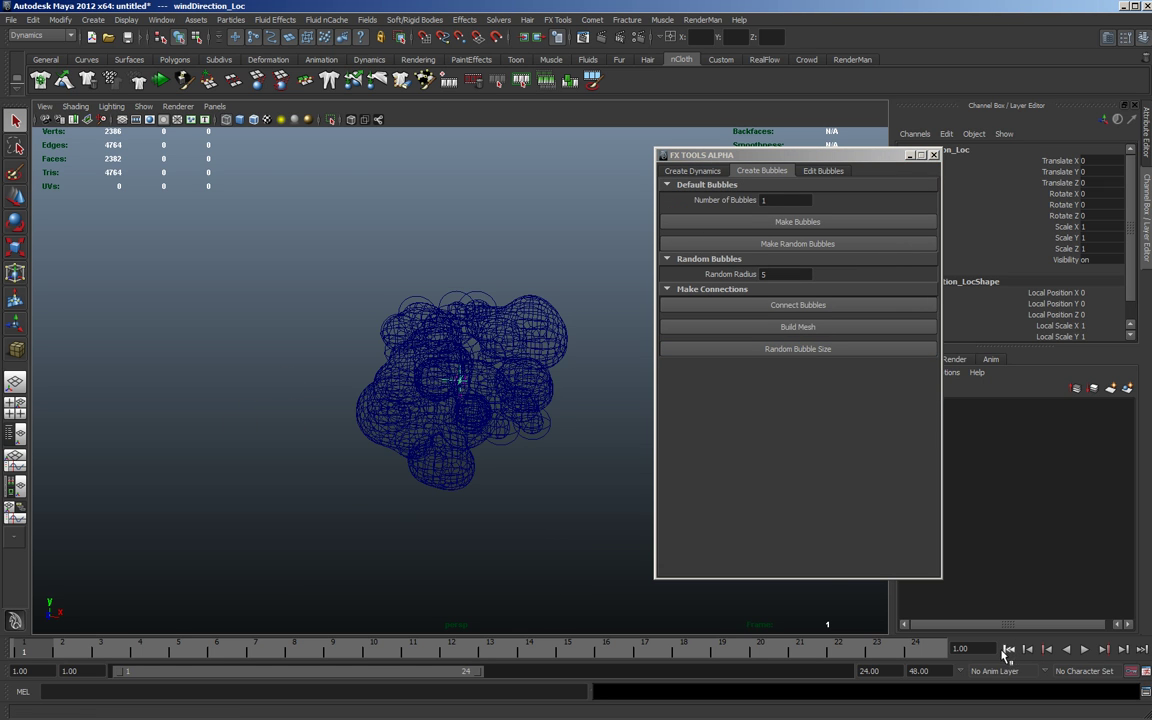
{"action": "key", "text": "5"}
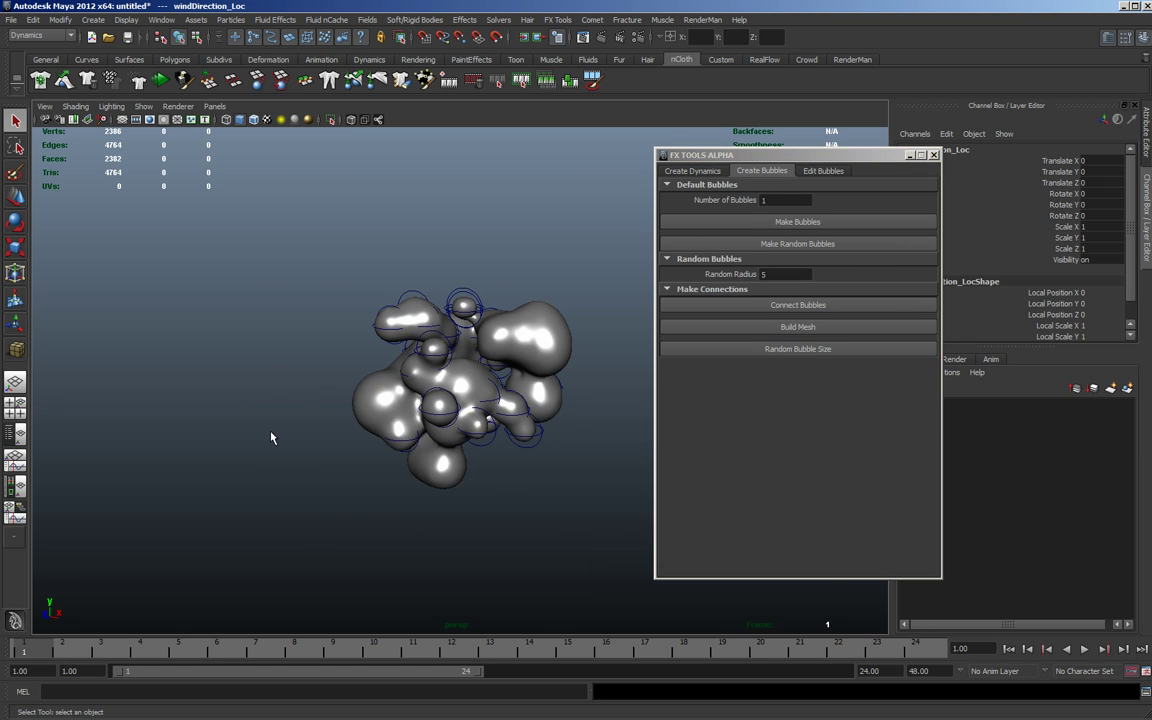
{"action": "left_click_drag", "start_coordinate": [278, 436], "coordinate": [515, 462], "text": "alt"}
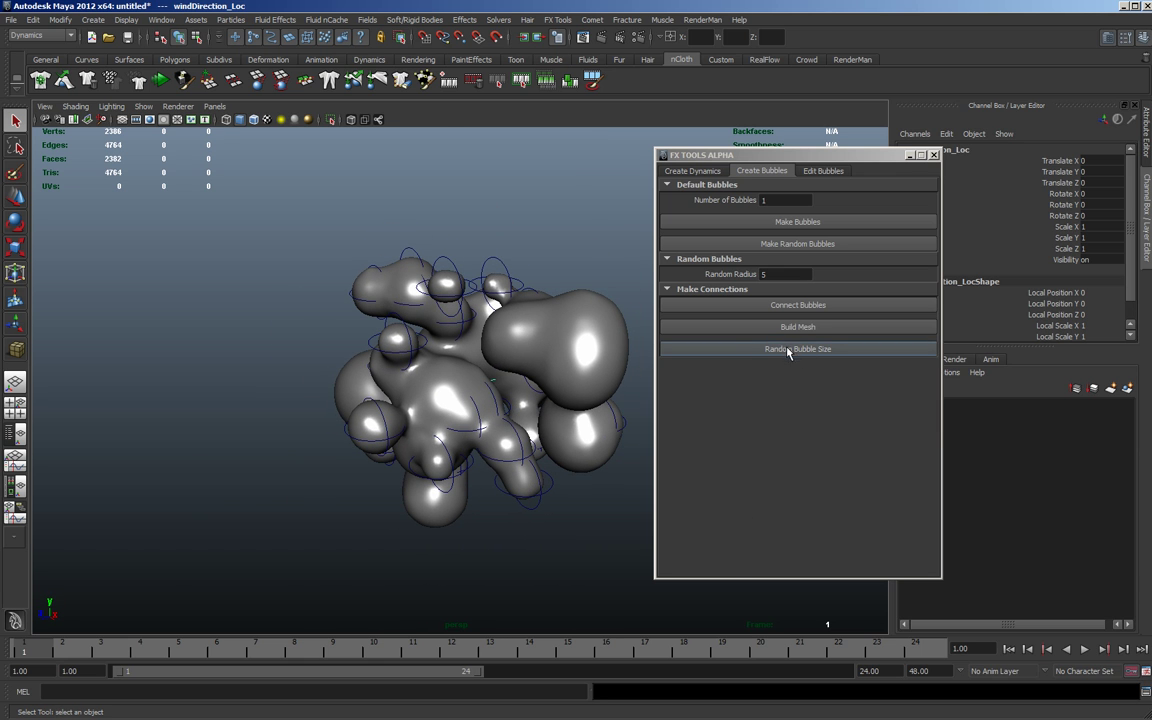
- Generate further random bubble size variations, refreshing the mesh at frame 1 each time, and inspect the resulting shape
{"action": "left_click", "coordinate": [1010, 650]}
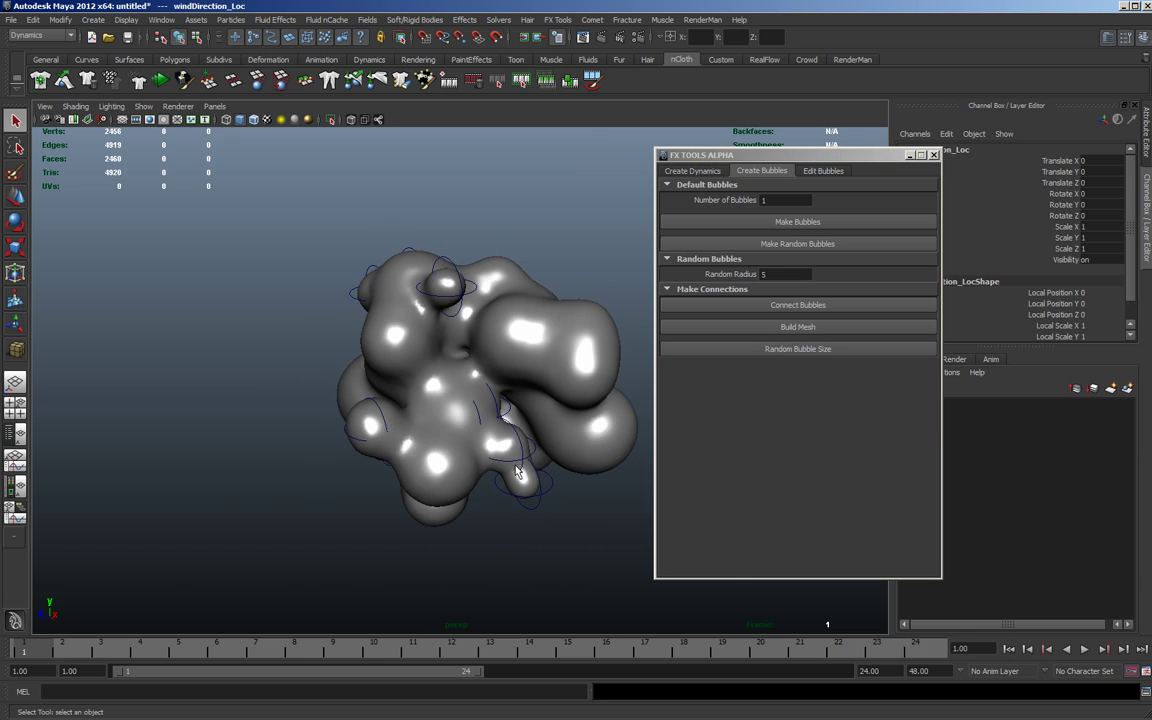
{"action": "left_click", "coordinate": [782, 350]}
{"action": "left_click", "coordinate": [1010, 650]}
{"action": "left_click_drag", "start_coordinate": [393, 466], "coordinate": [210, 513], "text": "alt"}
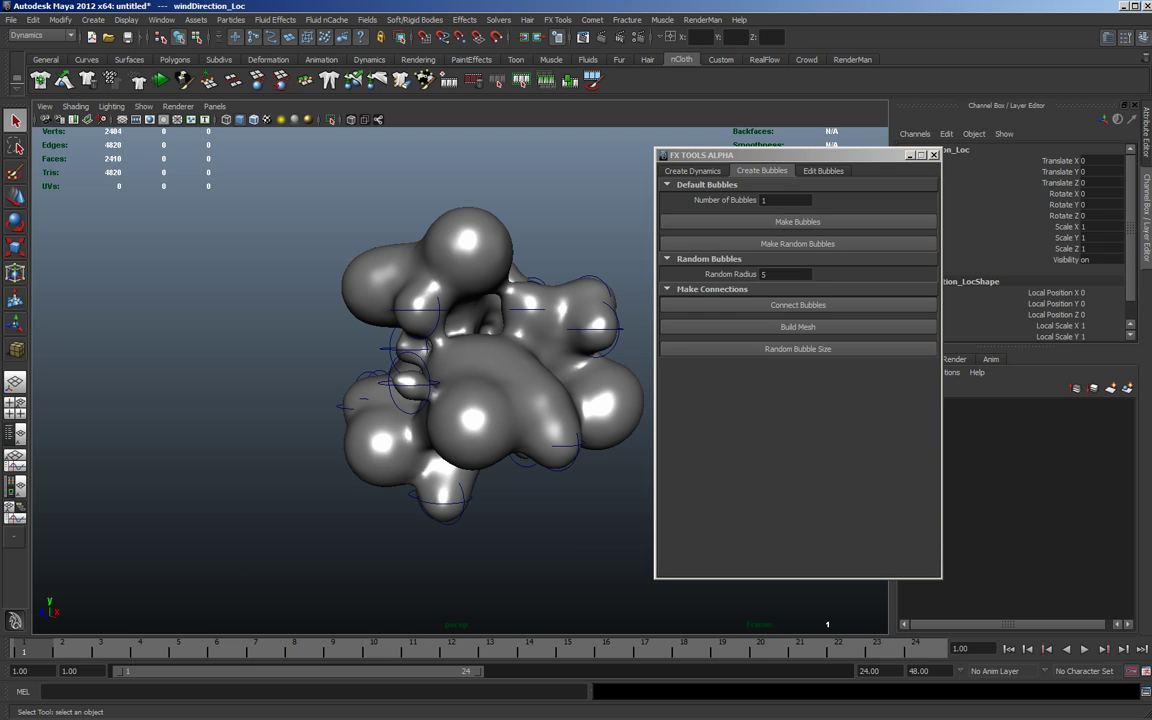
- Randomize the bubble sizes and set a key on the Radius of the selected bubble controls at frame 1
{"action": "left_click", "coordinate": [798, 349]}
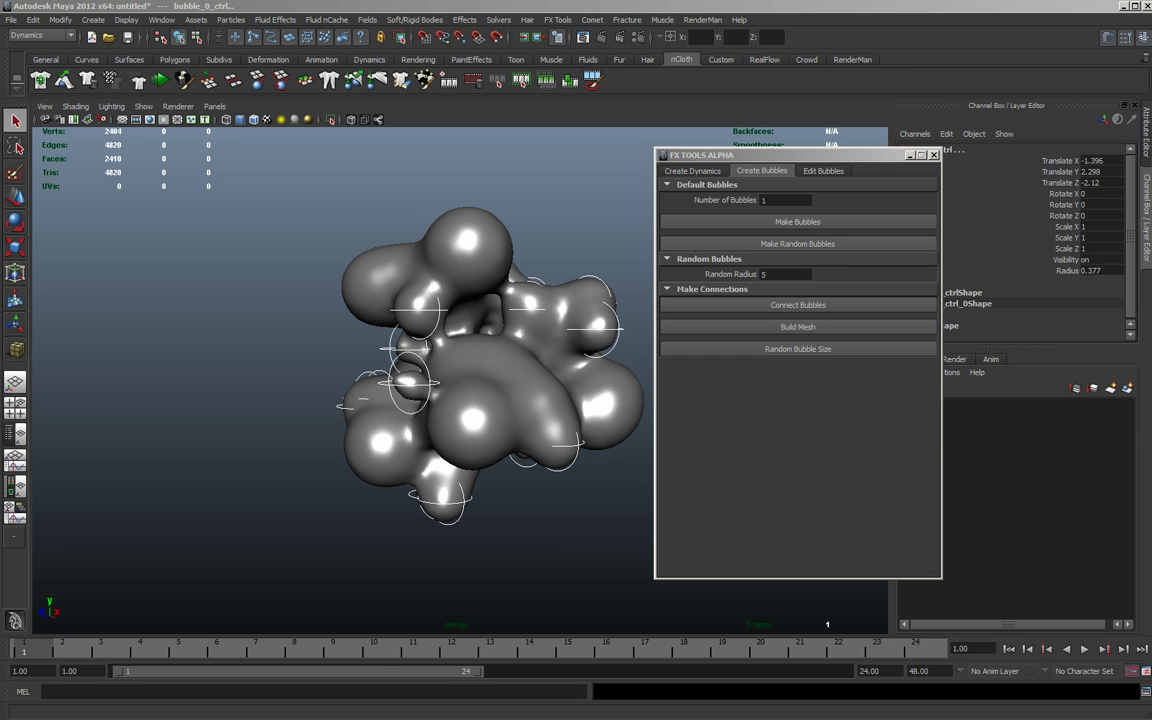
{"action": "left_click", "coordinate": [1062, 269]}
{"action": "right_click", "coordinate": [1062, 269]}
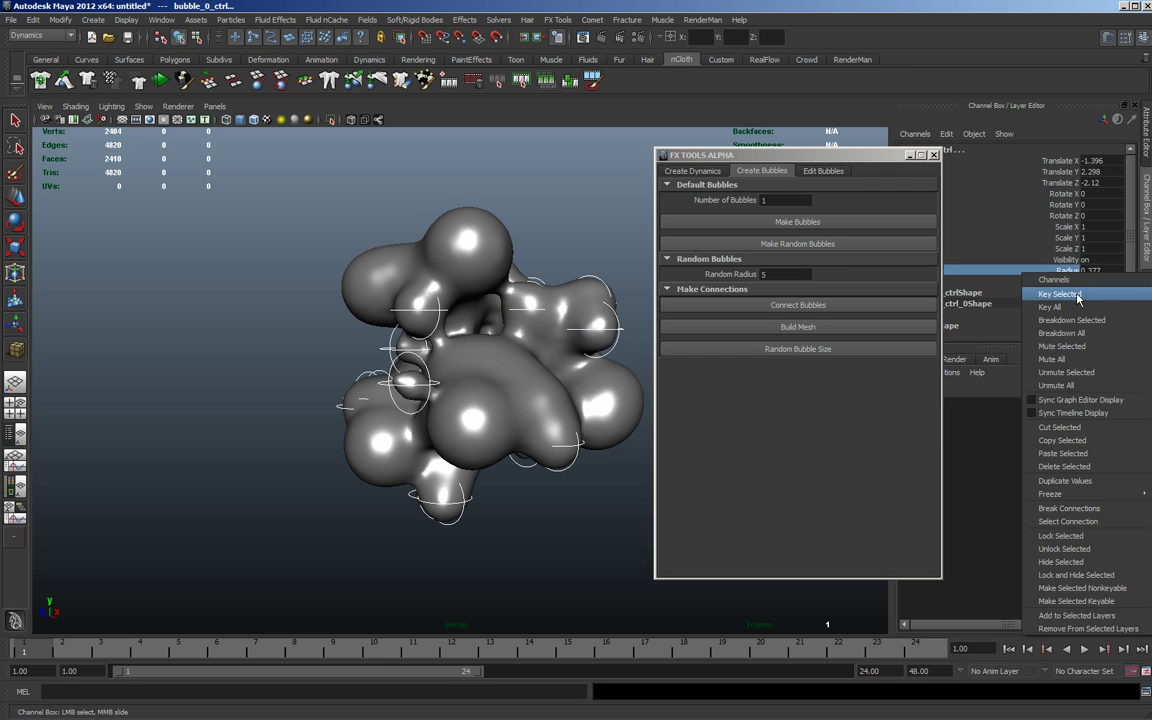
{"action": "left_click", "coordinate": [1078, 294]}
- Animate the bubble radii by generating new random sizes frame by frame, keying them from frame 2 through frame 7
{"action": "left_click", "coordinate": [1123, 649]}
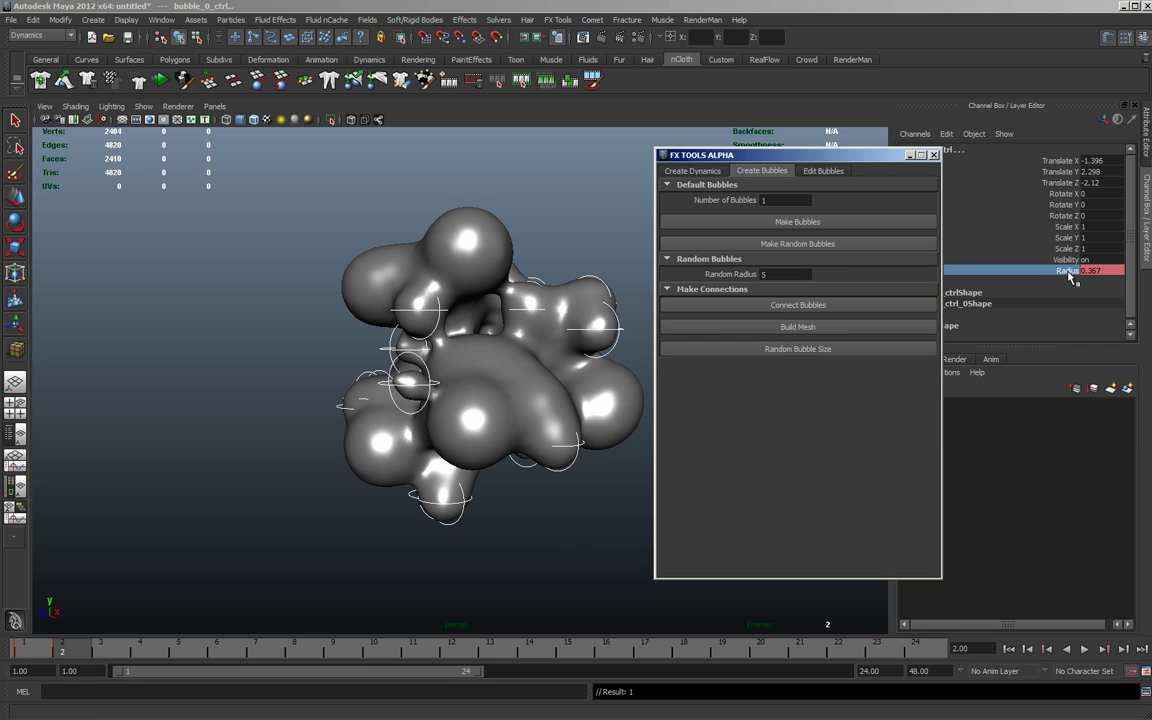
{"action": "left_click", "coordinate": [1124, 649]}
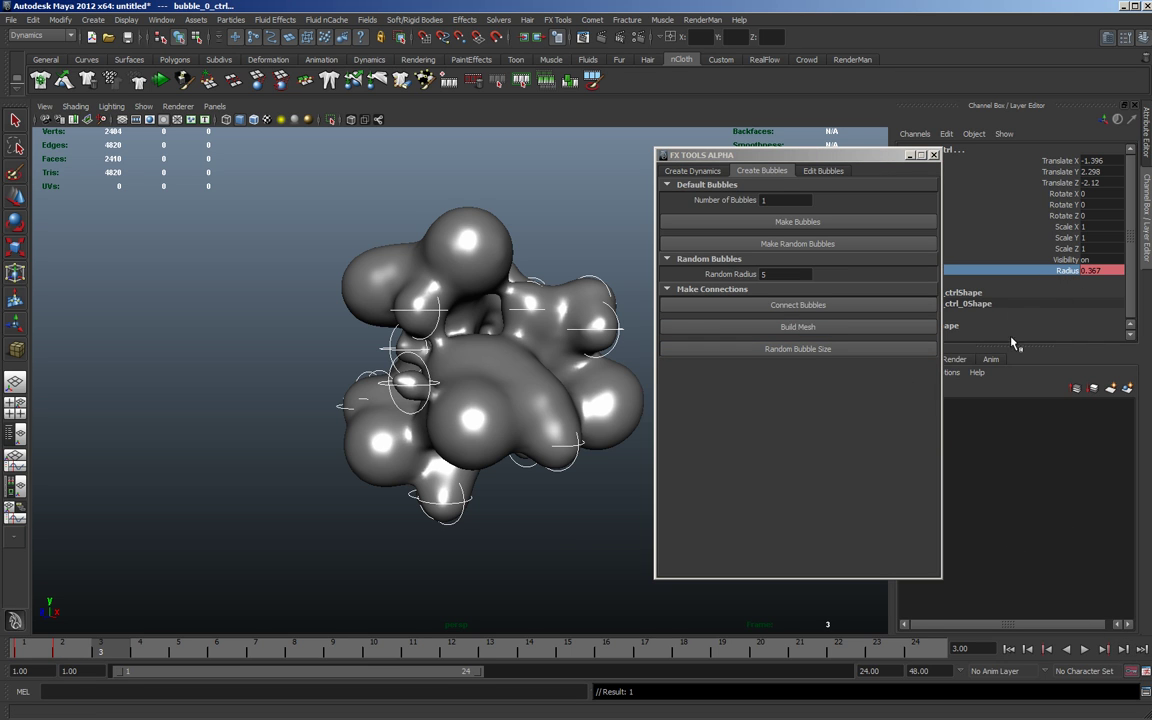
{"action": "right_click", "coordinate": [1058, 278]}
{"action": "left_click", "coordinate": [785, 358]}
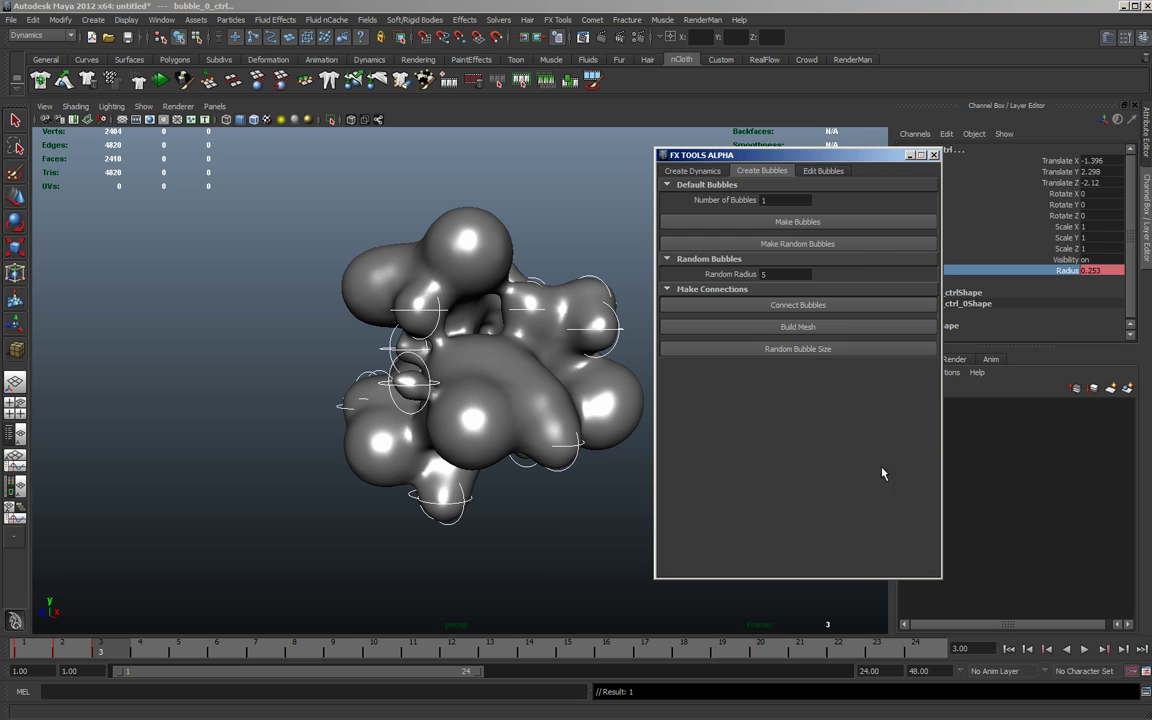
{"action": "left_click", "coordinate": [1123, 649]}
{"action": "left_click", "coordinate": [741, 354]}
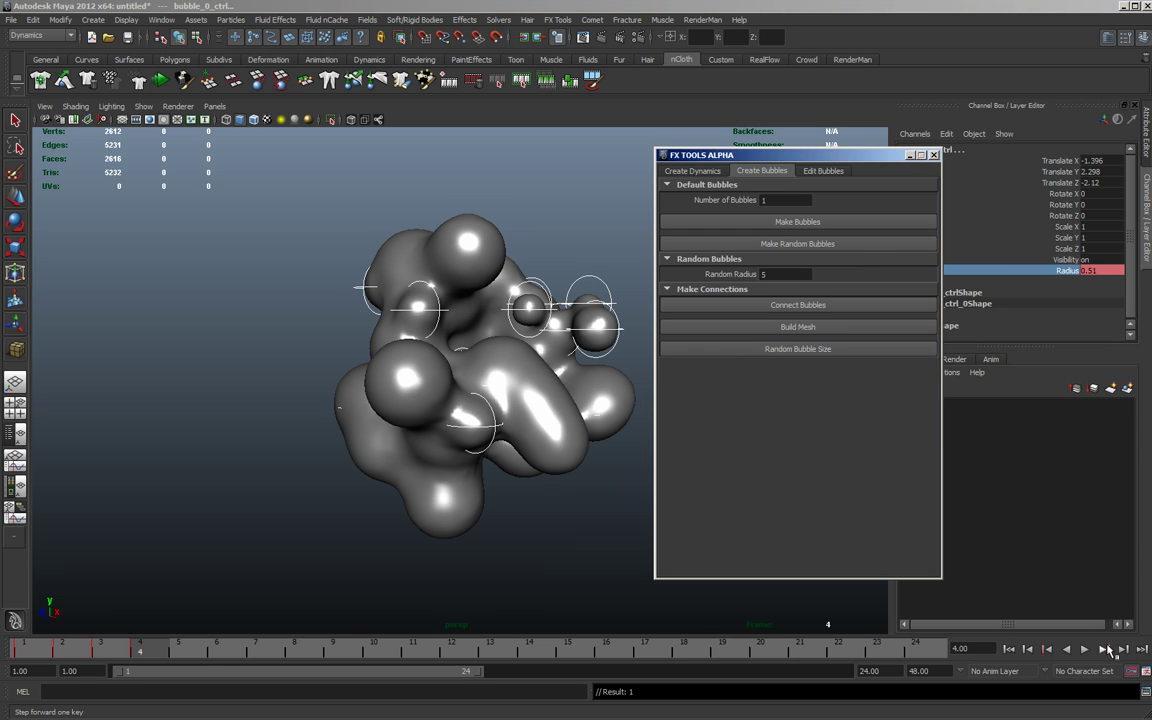
{"action": "left_click", "coordinate": [1122, 649]}
{"action": "left_click", "coordinate": [810, 356]}
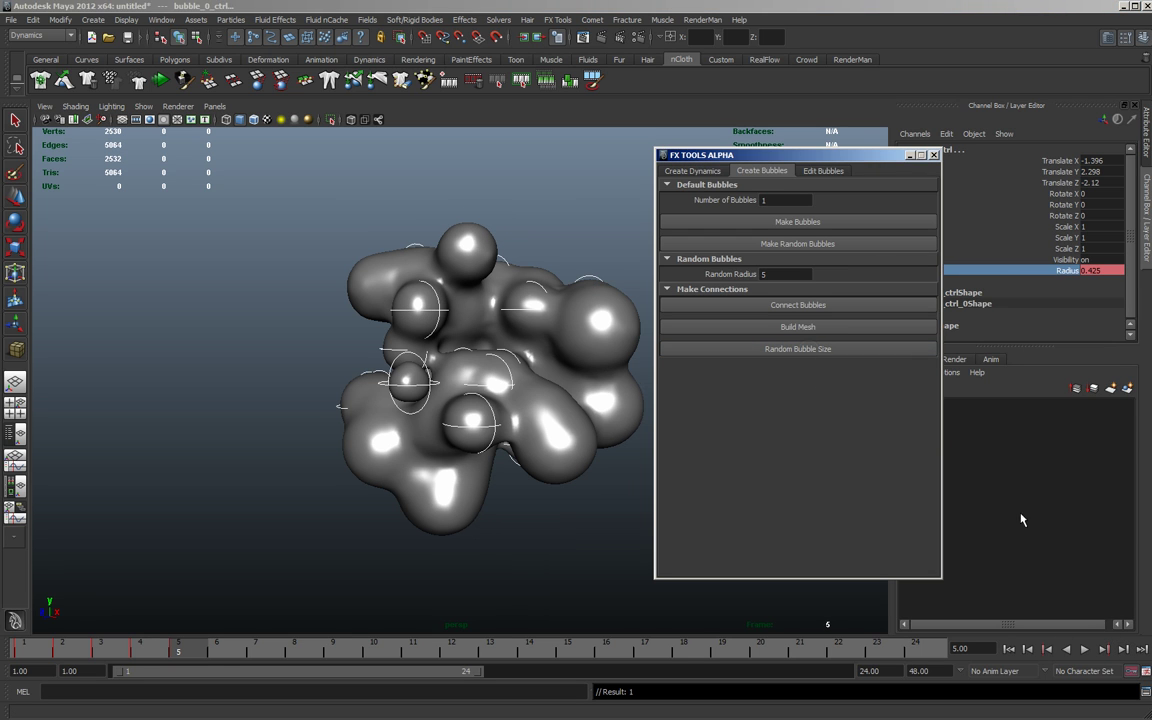
{"action": "left_click", "coordinate": [1127, 651]}
{"action": "left_click", "coordinate": [812, 348]}
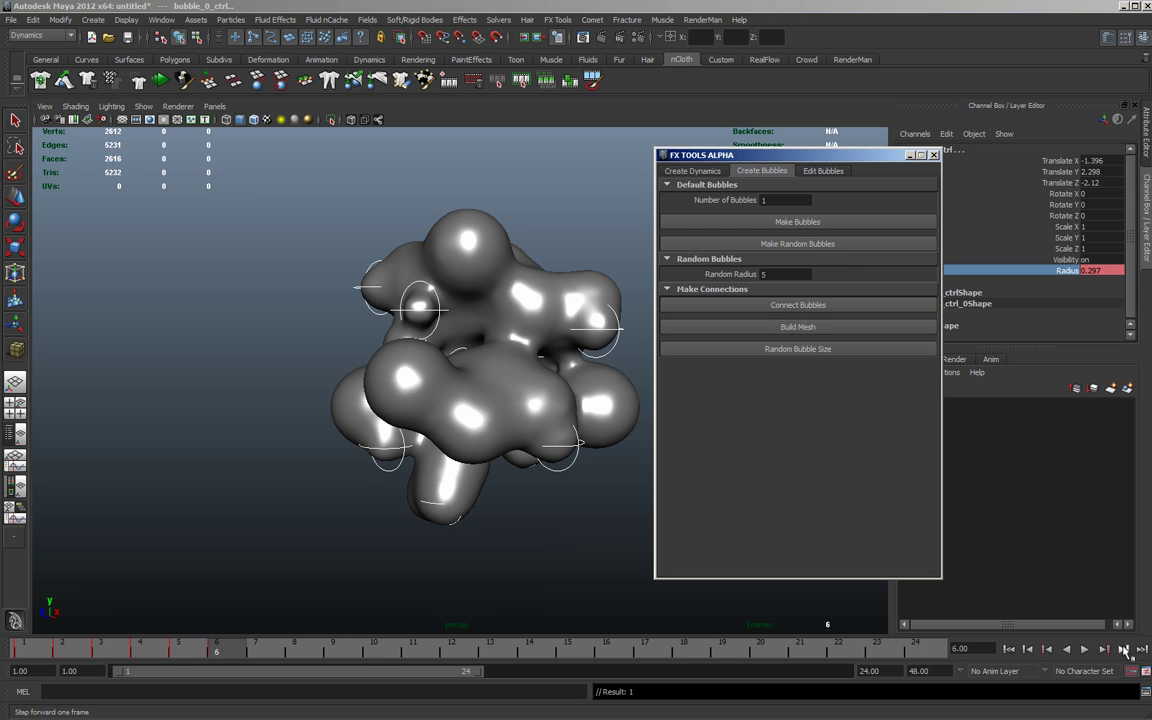
{"action": "left_click", "coordinate": [1127, 651]}
{"action": "left_click", "coordinate": [800, 349]}
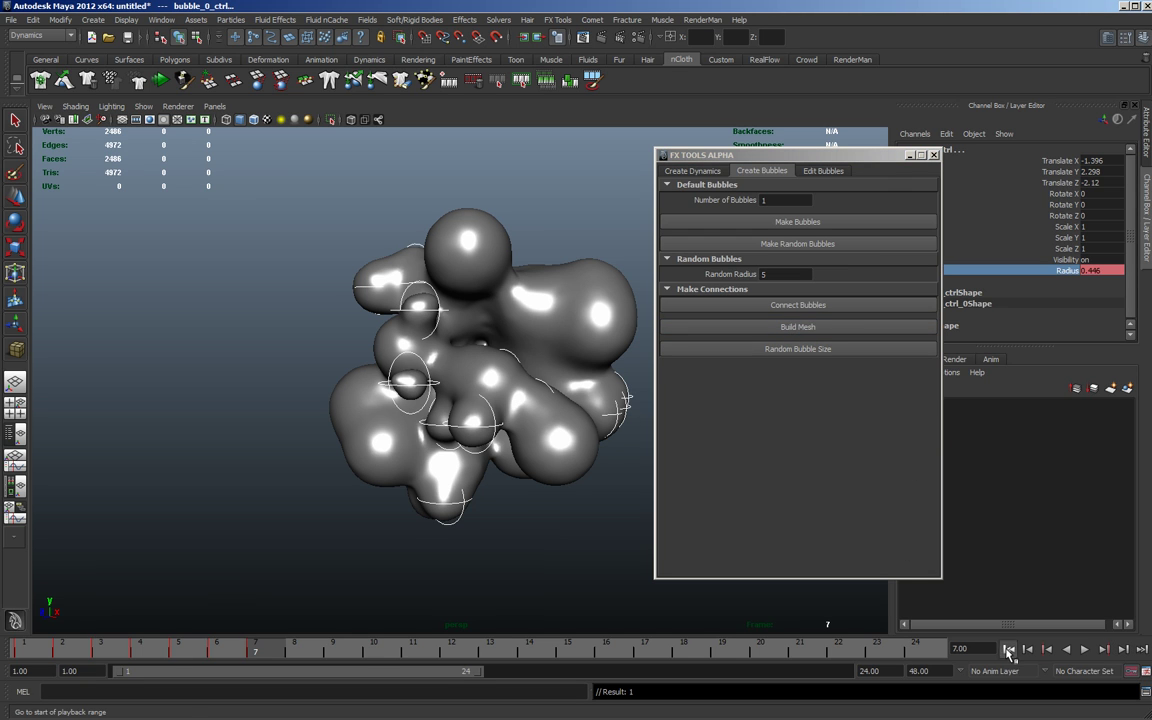
- Play back the random bubble size animation from the start of the range, stopping at frame 14
{"action": "left_click", "coordinate": [1009, 650]}
{"action": "left_click", "coordinate": [1084, 650]}
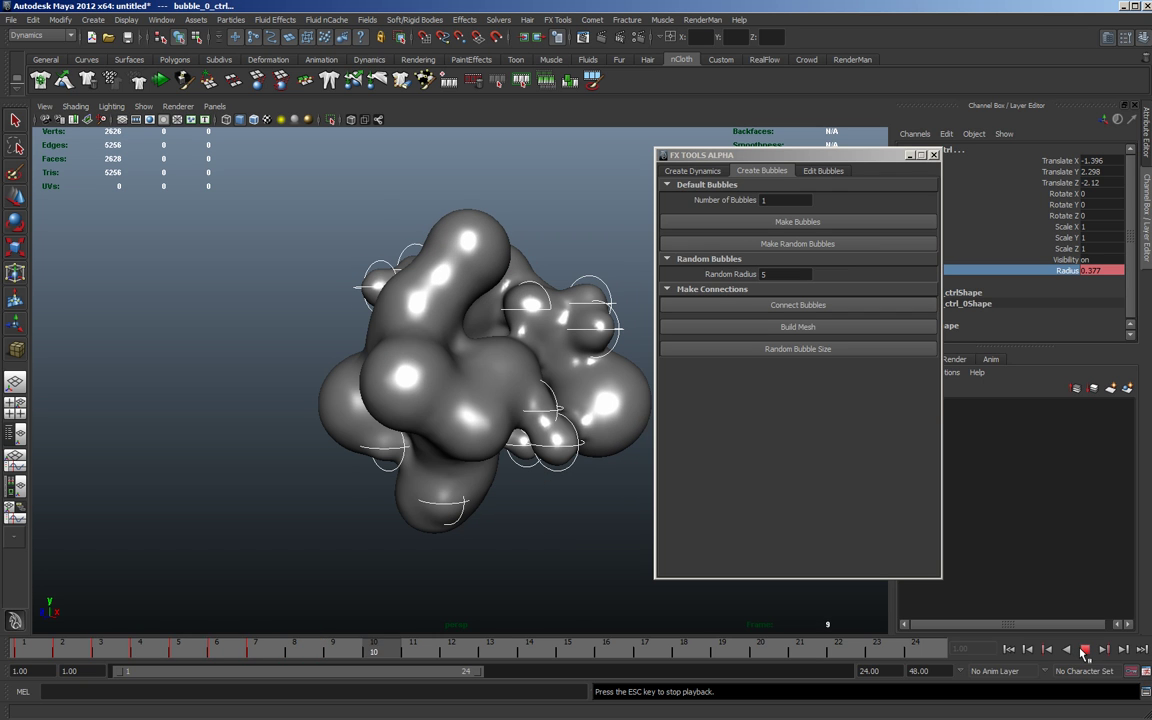
{"action": "left_click", "coordinate": [1084, 650]}
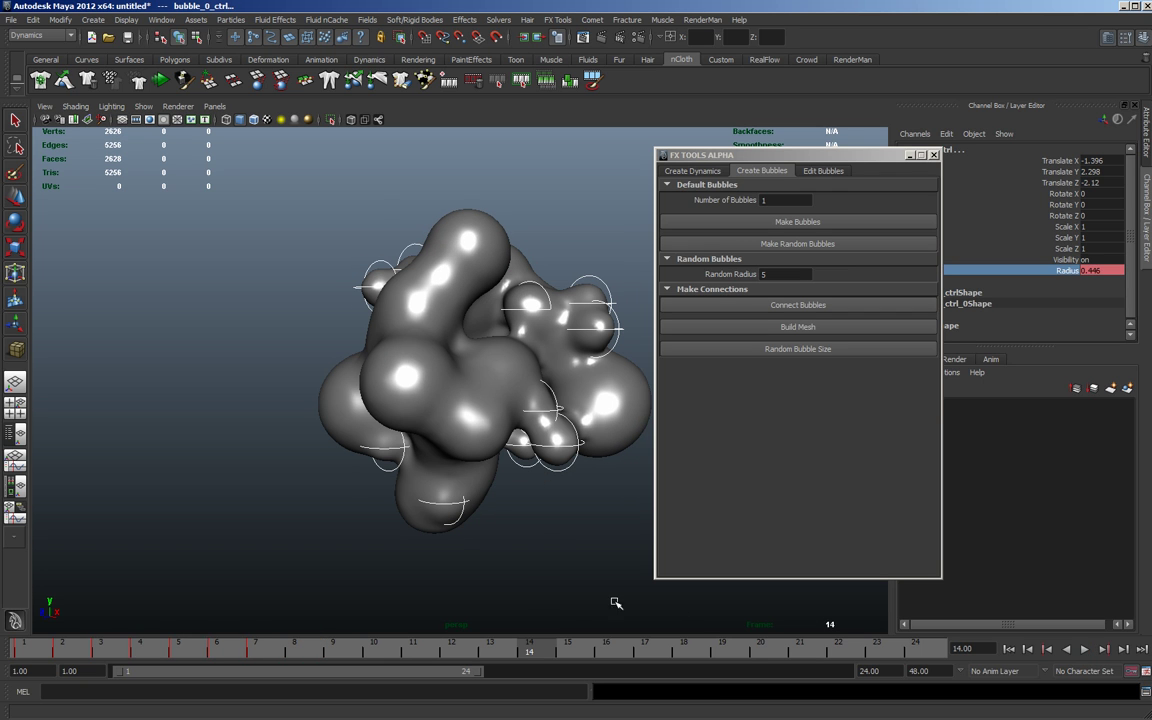
- Select the bubble mesh to examine it in wireframe, and display the cluster shaded with its wireframe overlaid
{"action": "left_click", "coordinate": [259, 495]}
{"action": "left_click_drag", "start_coordinate": [290, 501], "coordinate": [313, 430], "text": "alt"}
{"action": "left_click", "coordinate": [358, 343]}
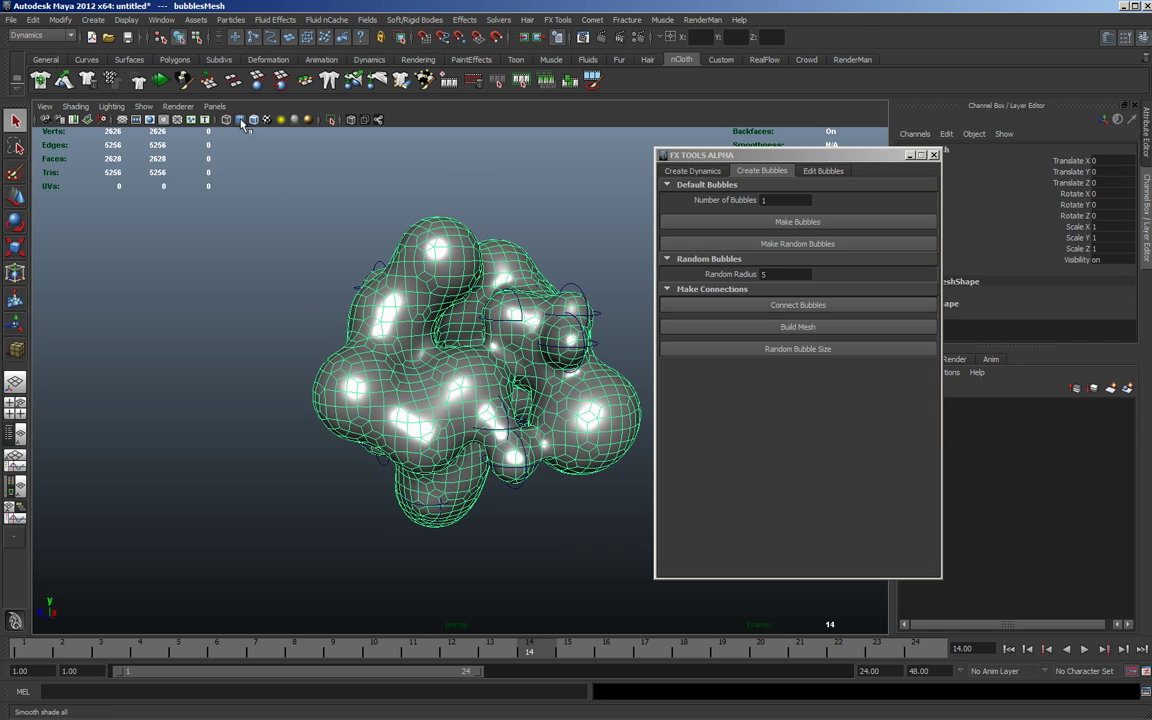
{"action": "key", "text": "4"}
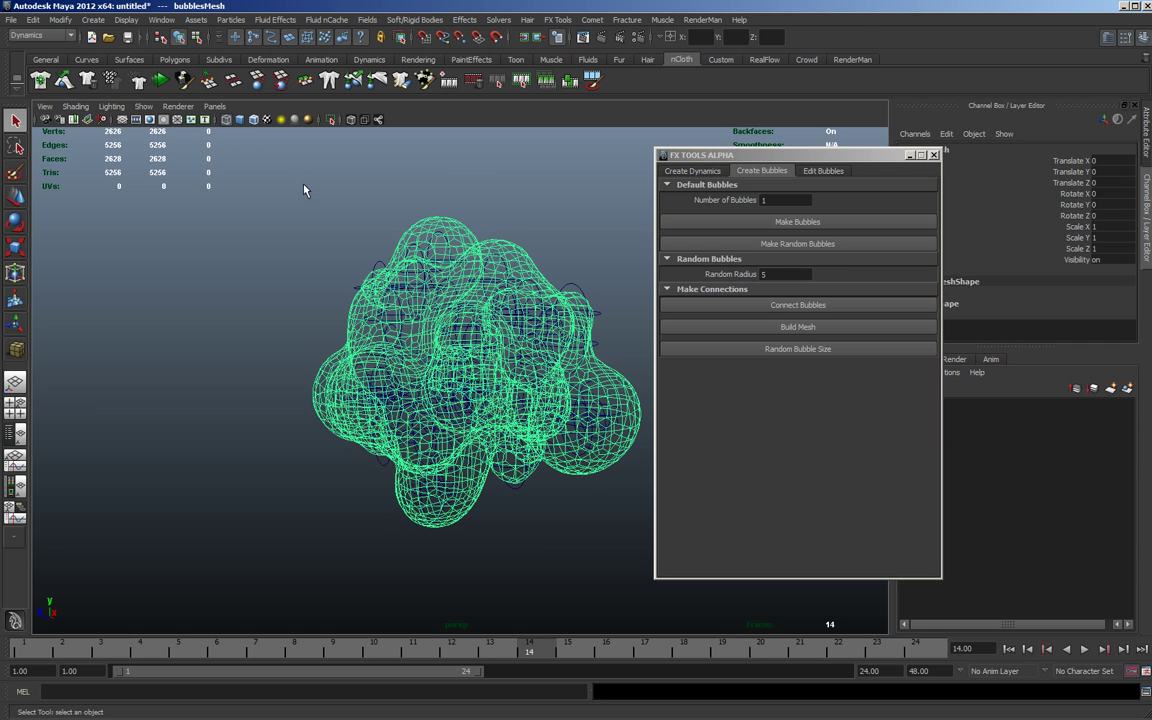
{"action": "key", "text": "5"}
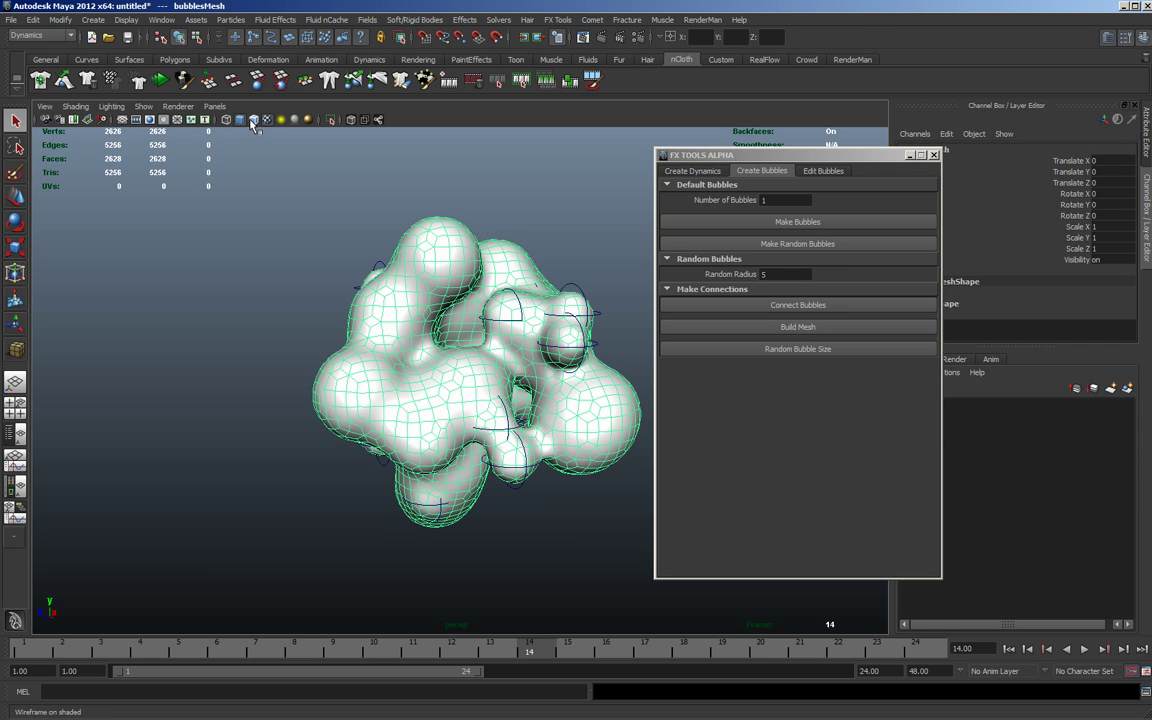
{"action": "left_click", "coordinate": [275, 285]}
{"action": "left_click_drag", "start_coordinate": [219, 334], "coordinate": [150, 326], "text": "alt"}
- Set the bubbles' Mesh Triangle Size to 1.2270 and play the animation to frame 17 to check the coarser mesh
{"action": "left_click", "coordinate": [823, 170]}
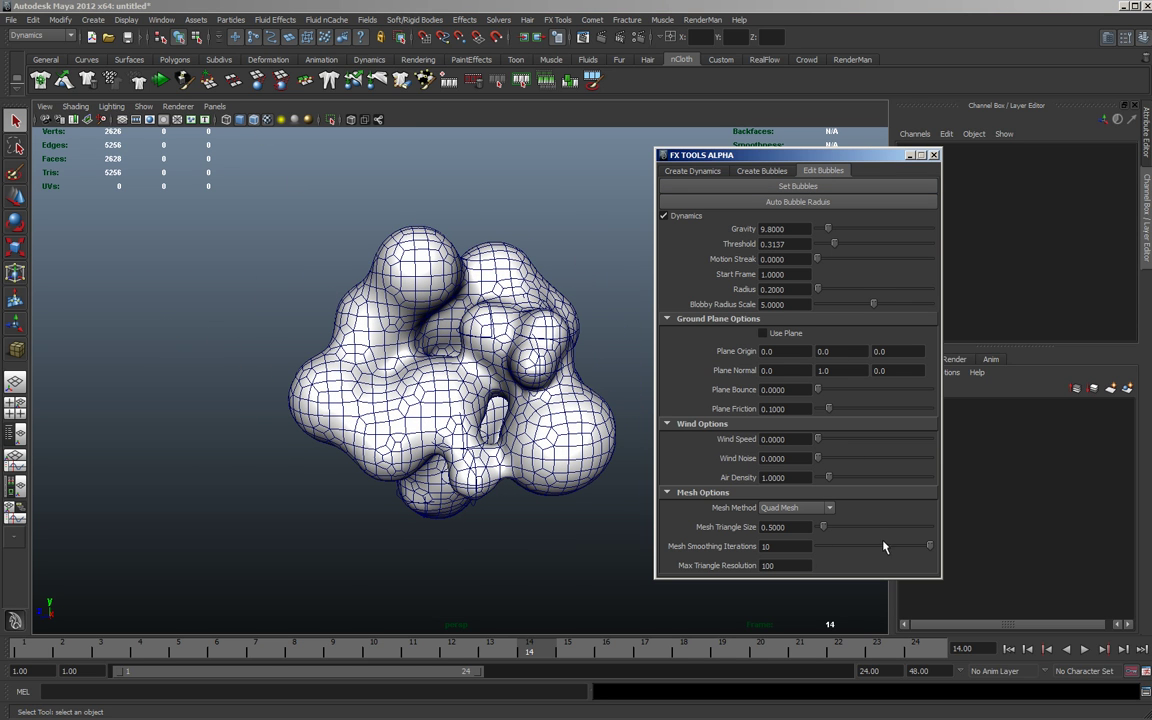
{"action": "left_click_drag", "start_coordinate": [823, 526], "coordinate": [831, 527]}
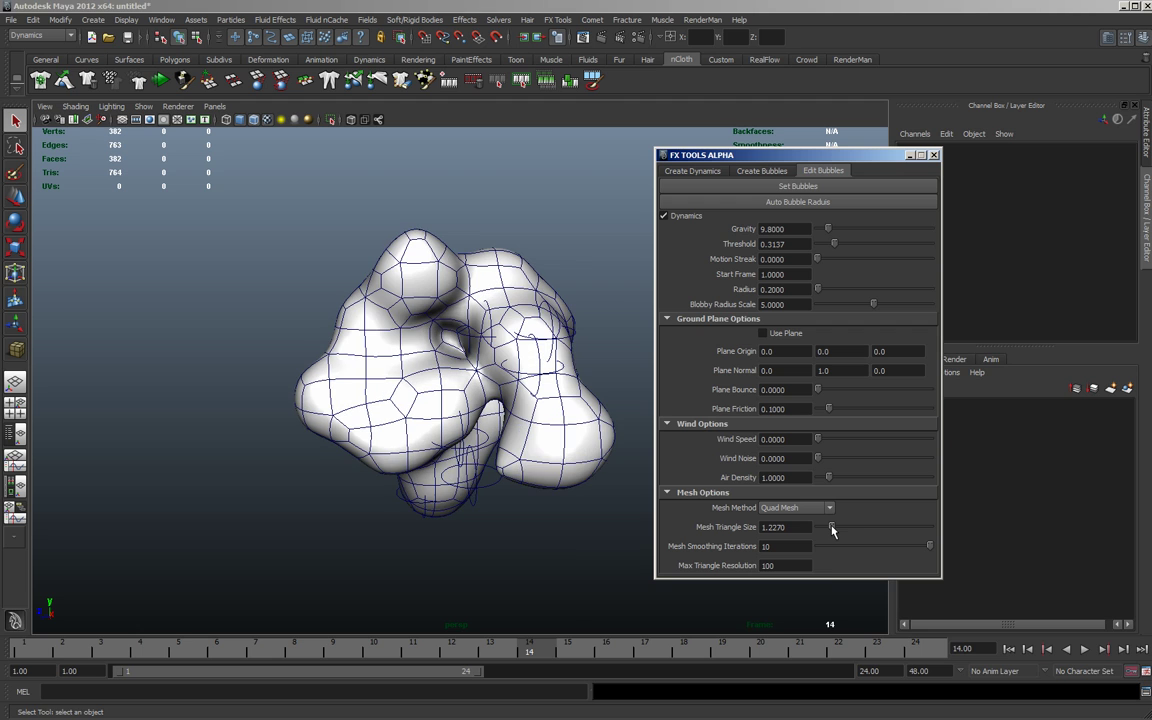
{"action": "left_click", "coordinate": [1085, 650]}
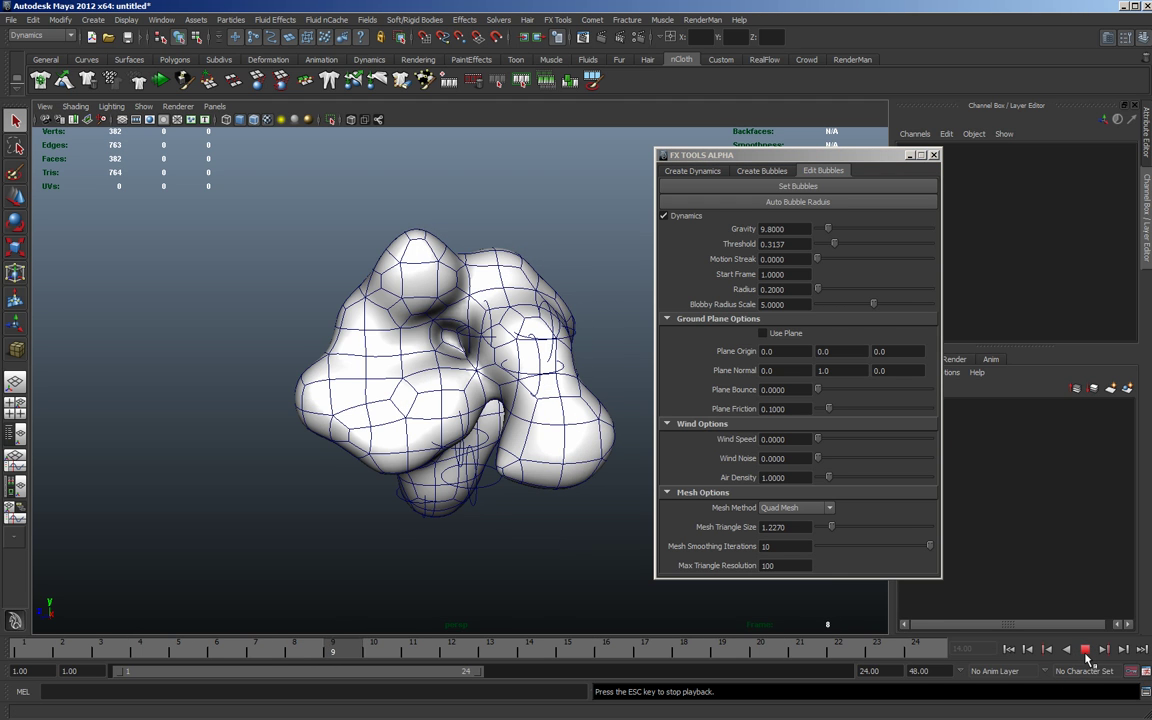
{"action": "left_click", "coordinate": [1085, 650]}
{"action": "left_click_drag", "start_coordinate": [255, 417], "coordinate": [202, 313], "text": "alt"}
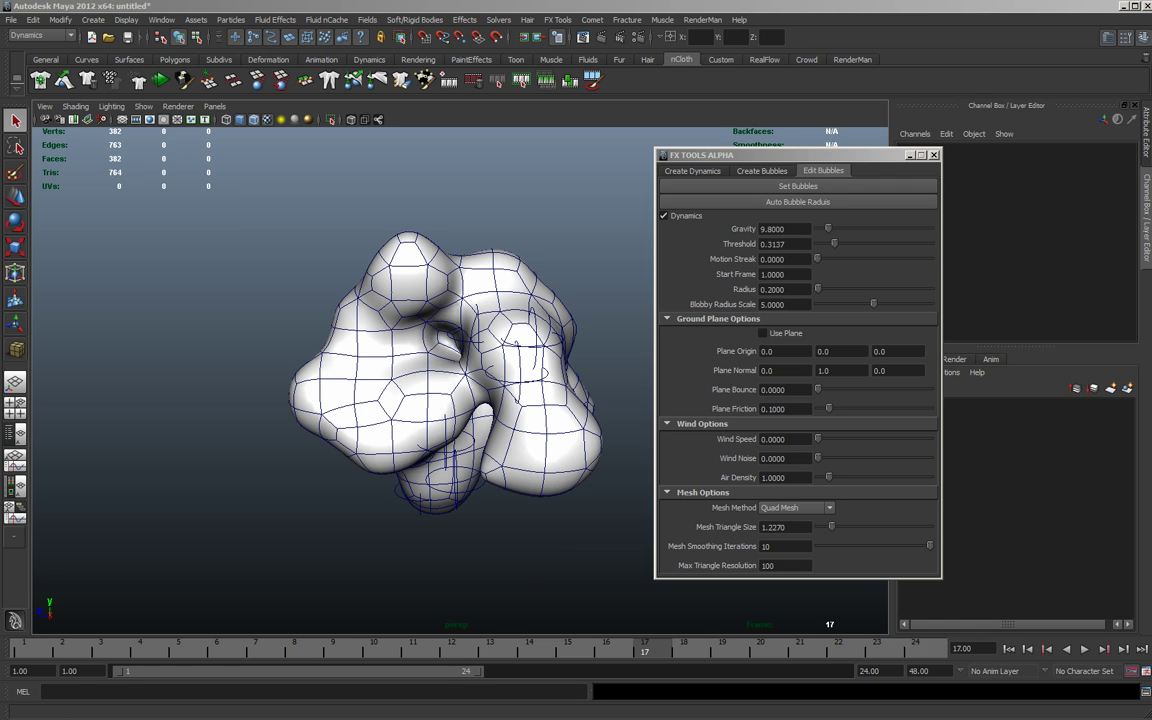
- Bring up the mental ray render of frame 17 and compare its alpha and RGB channels
{"action": "left_click_drag", "start_coordinate": [1151, 130], "coordinate": [339, 109]}
{"action": "left_click", "coordinate": [269, 141]}
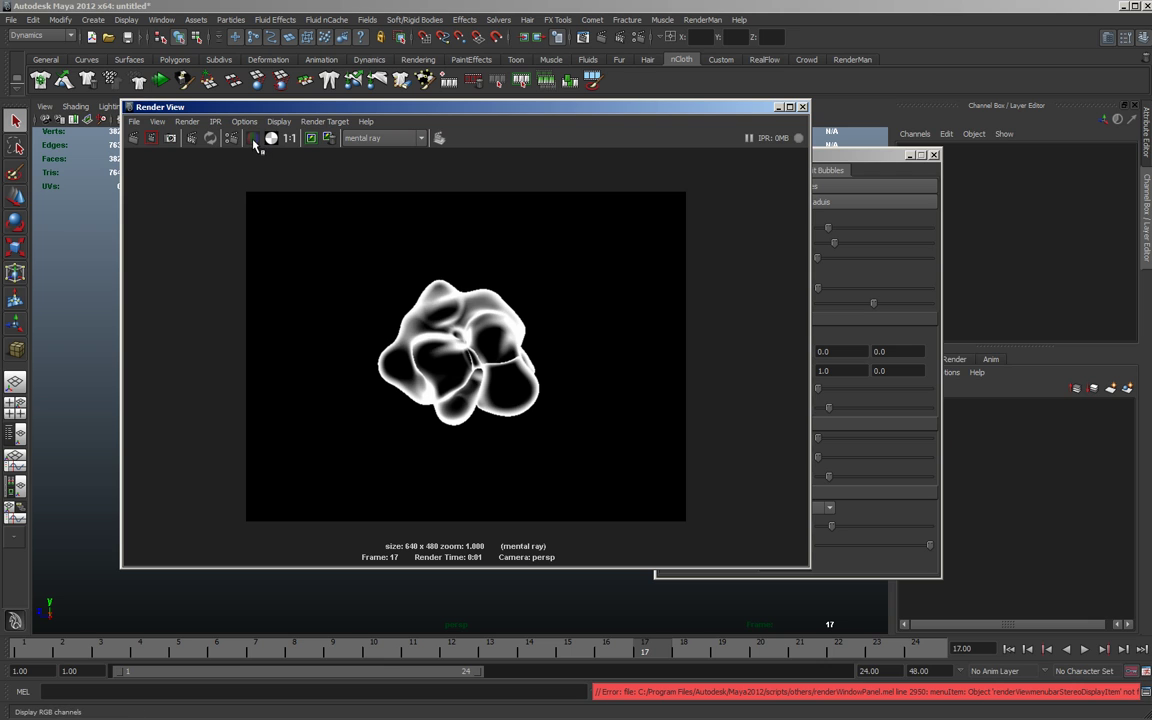
{"action": "left_click", "coordinate": [253, 141]}
{"action": "left_click", "coordinate": [271, 140]}
{"action": "left_click", "coordinate": [252, 140]}
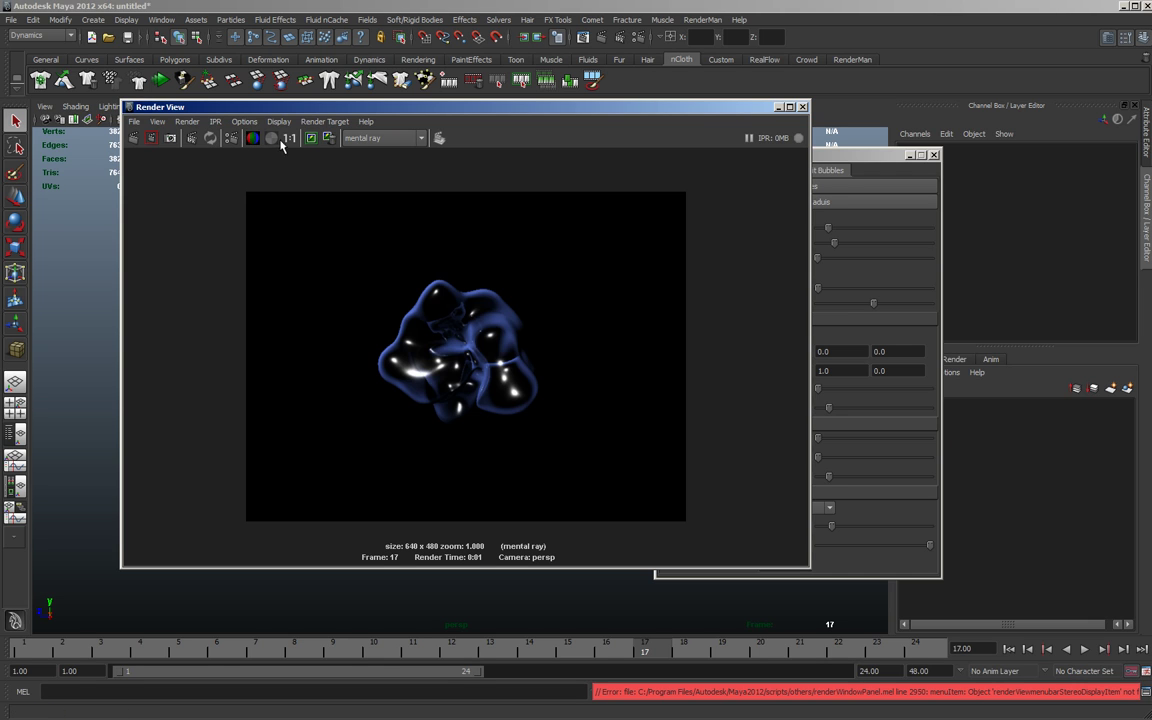
{"action": "left_click", "coordinate": [271, 139]}
- Examine the contents of Bubbles_grp and bubble_0_ctrl in the Outliner, and minimize the window
{"action": "left_click_drag", "start_coordinate": [508, 116], "coordinate": [499, 206]}
{"action": "scroll", "coordinate": [603, 358], "scroll_direction": "down", "scroll_amount": 1}
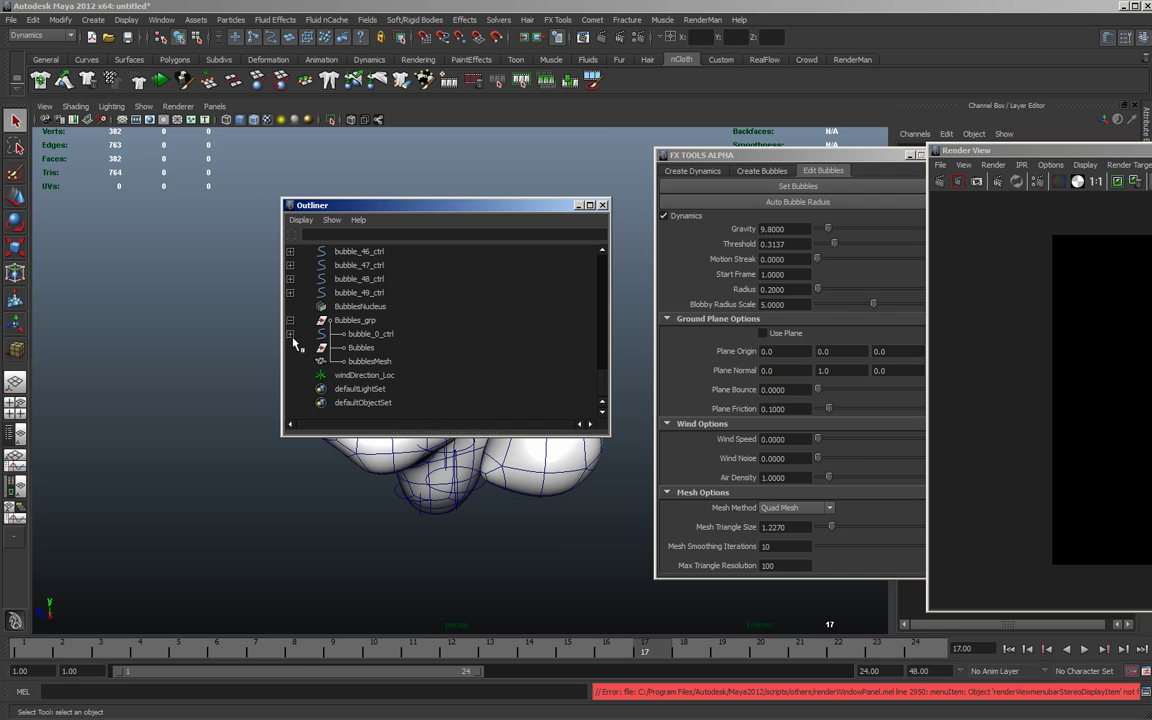
{"action": "left_click", "coordinate": [291, 334]}
{"action": "left_click_drag", "start_coordinate": [600, 401], "coordinate": [630, 428]}
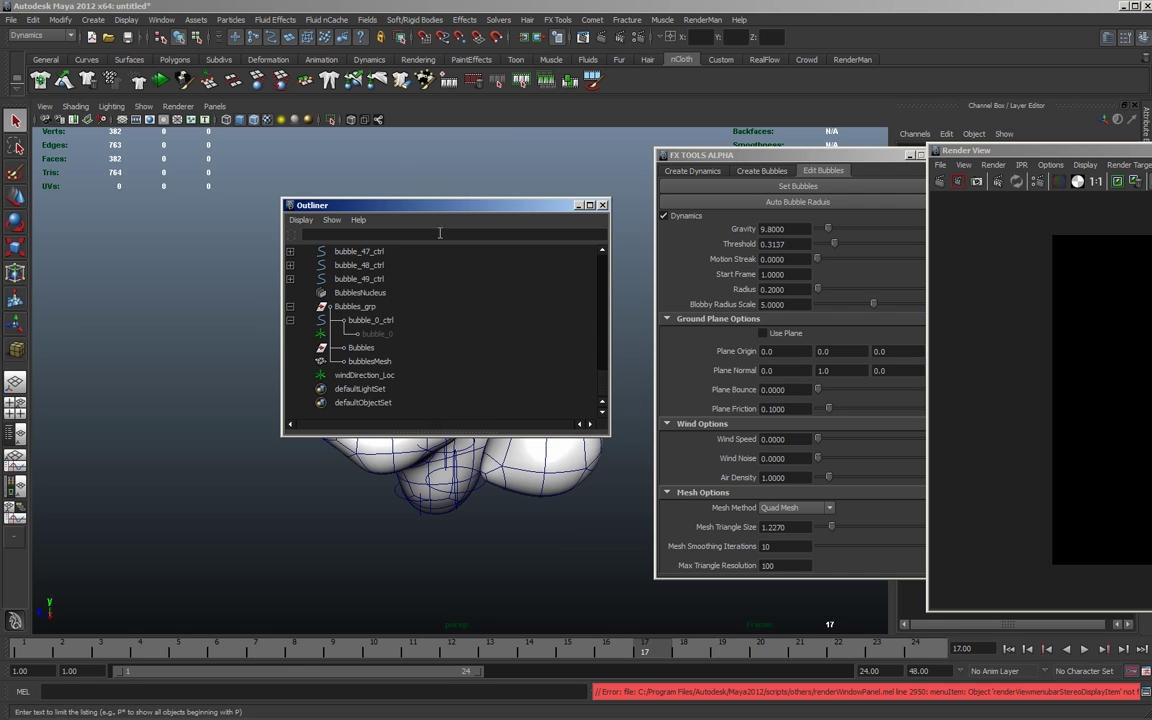
{"action": "left_click", "coordinate": [578, 205]}
- Return the Render View to RGB display and render the bubble mesh with RenderMan
{"action": "left_click_drag", "start_coordinate": [1022, 150], "coordinate": [213, 139]}
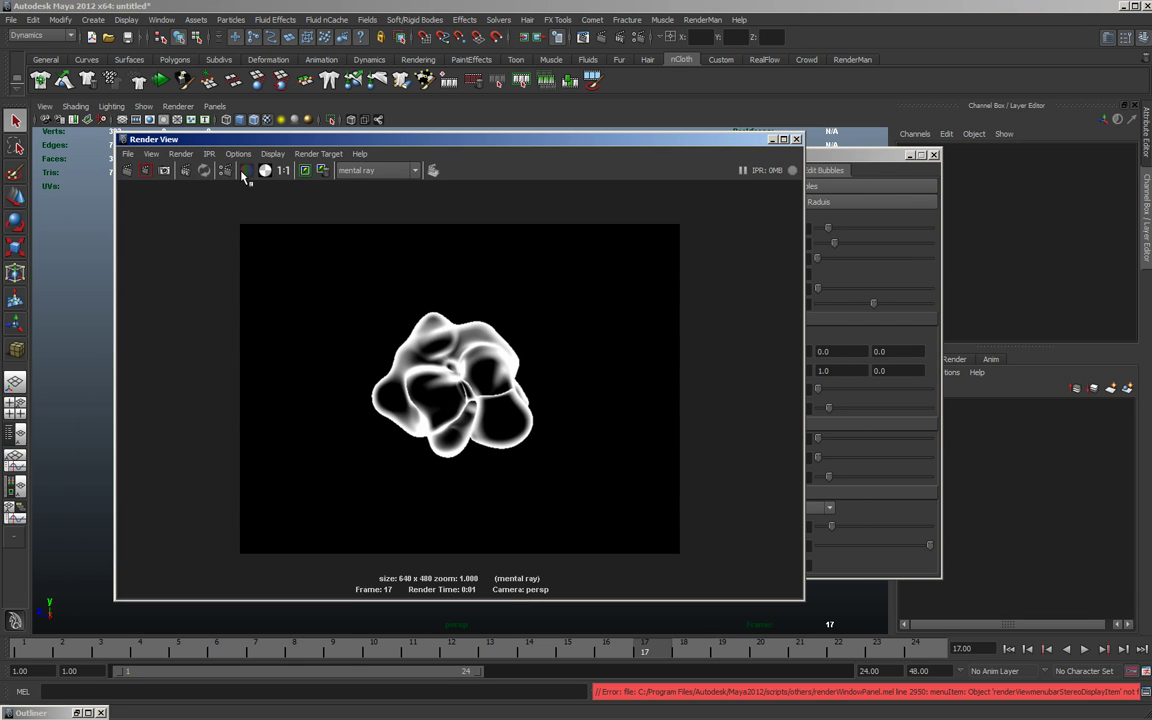
{"action": "left_click", "coordinate": [246, 171]}
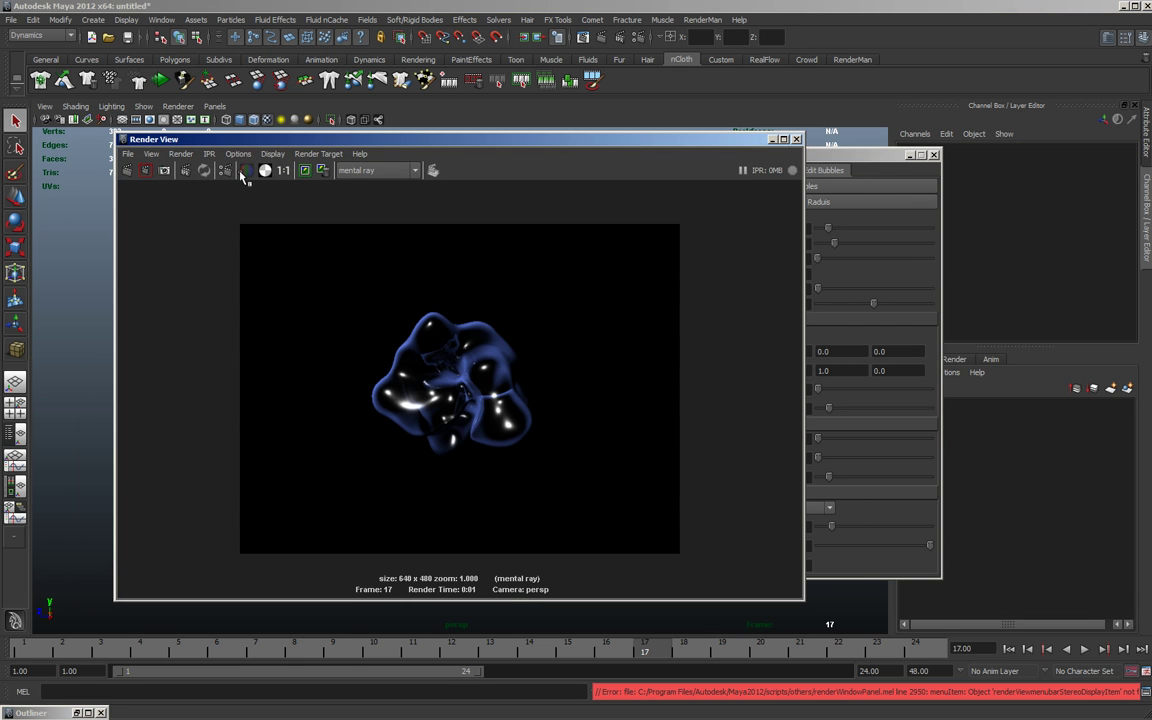
{"action": "left_click", "coordinate": [354, 171]}
{"action": "left_click", "coordinate": [362, 224]}
- Show the alpha channel of the RenderMan image and place its catalog window beside the earlier render
{"action": "right_click", "coordinate": [302, 220]}
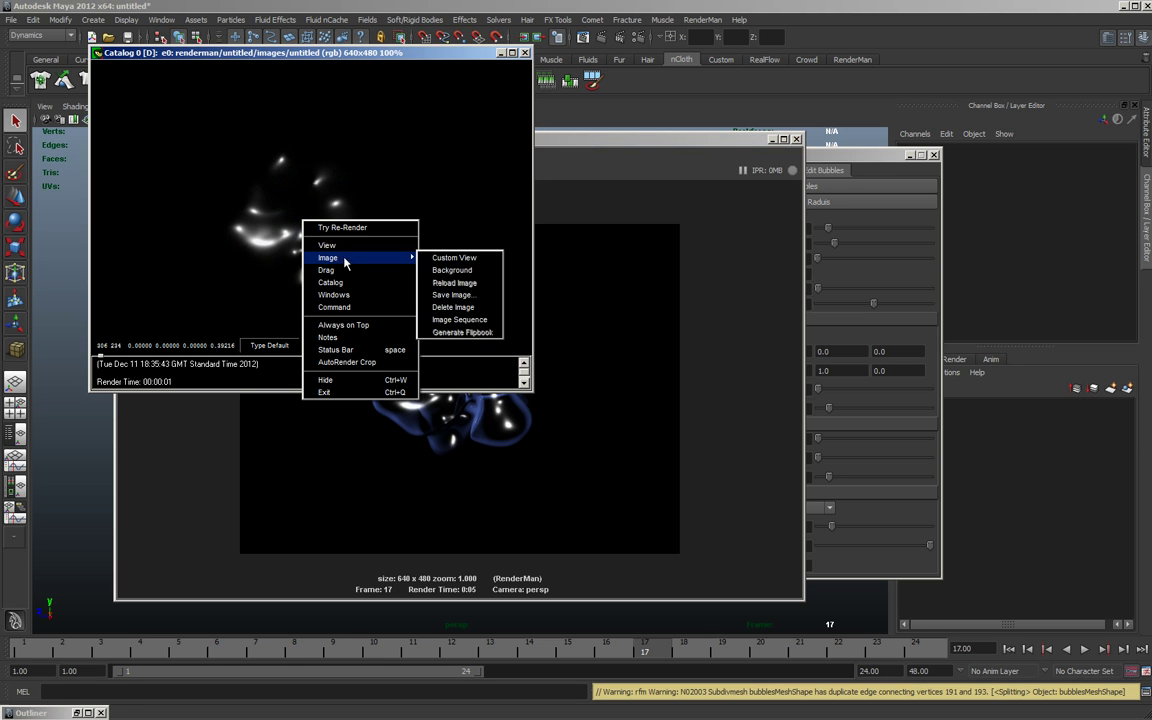
{"action": "mouse_move", "coordinate": [340, 245]}
{"action": "left_click", "coordinate": [453, 384]}
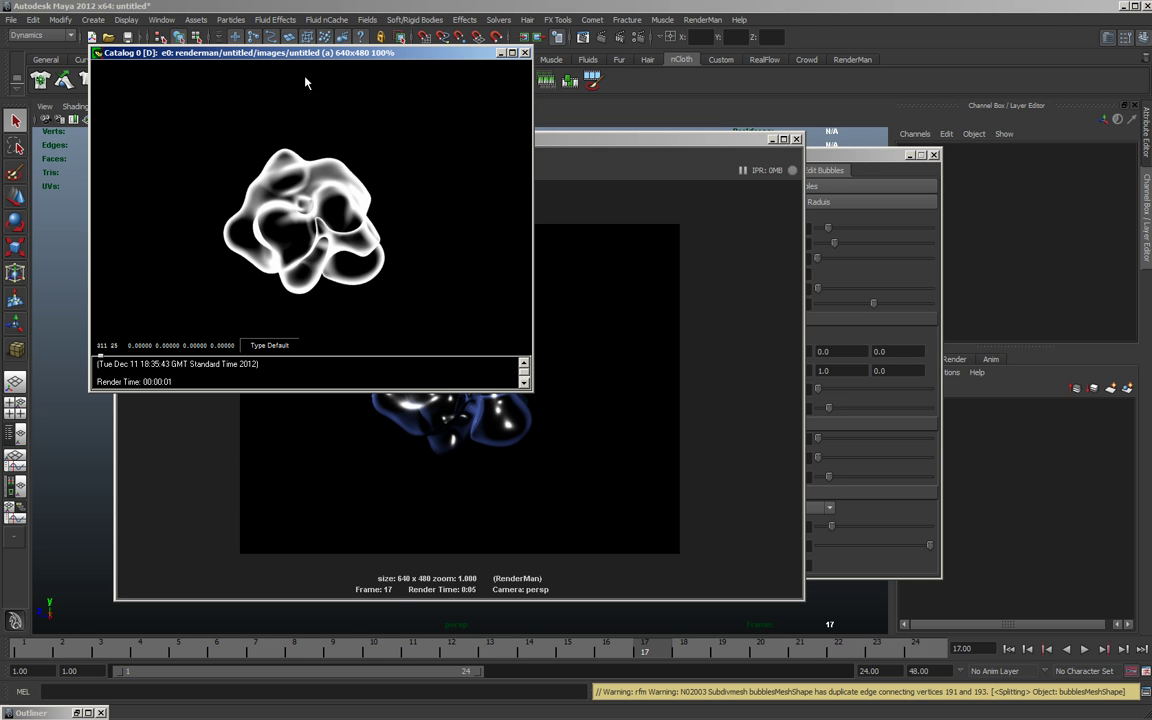
{"action": "left_click_drag", "start_coordinate": [280, 58], "coordinate": [824, 186]}
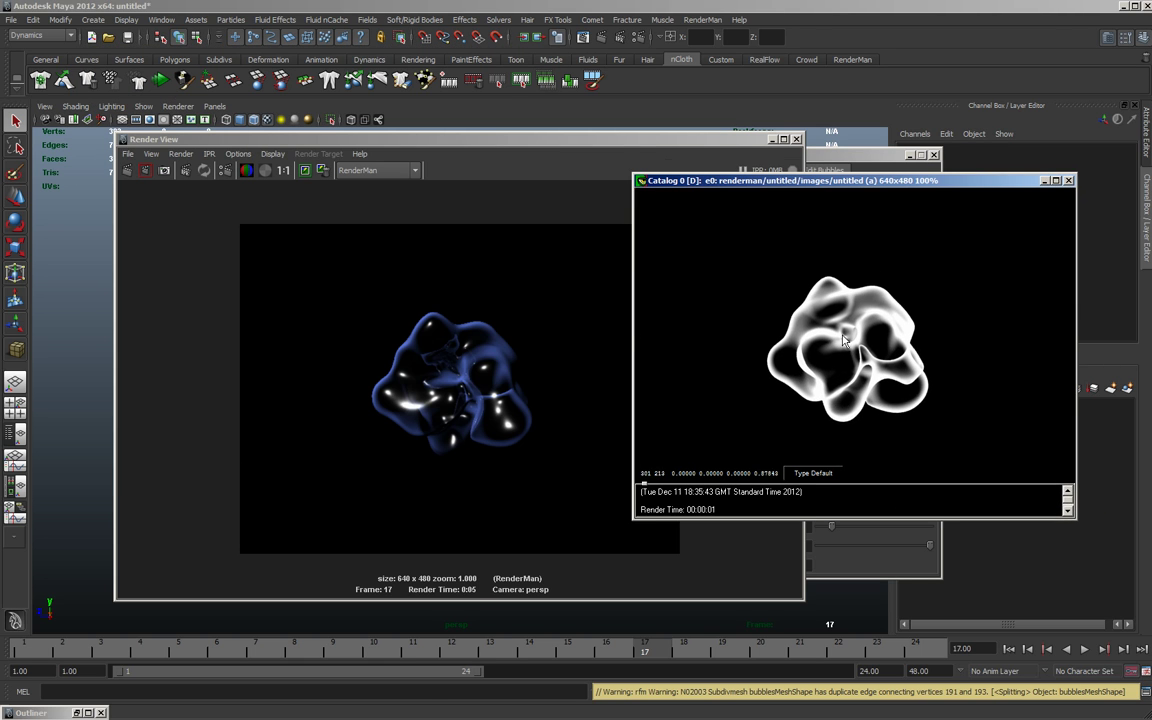
- Re-render the RenderMan image, view its RGB channel, and close the image catalog
{"action": "right_click", "coordinate": [798, 328]}
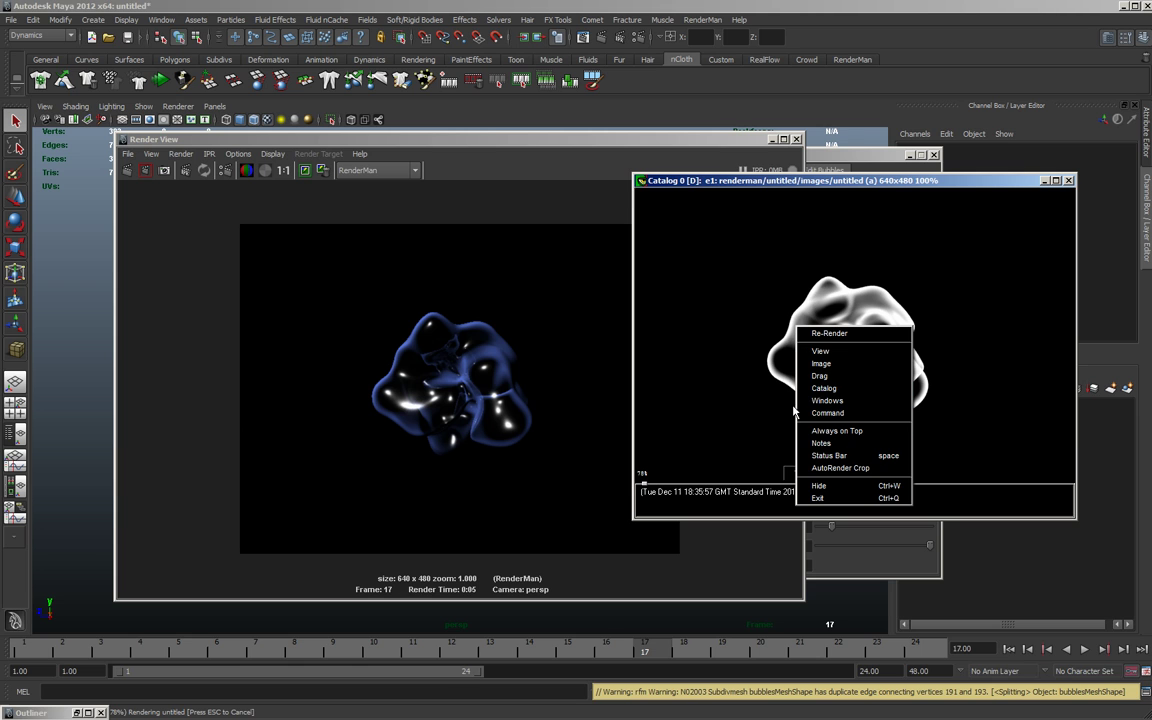
{"action": "mouse_move", "coordinate": [843, 352]}
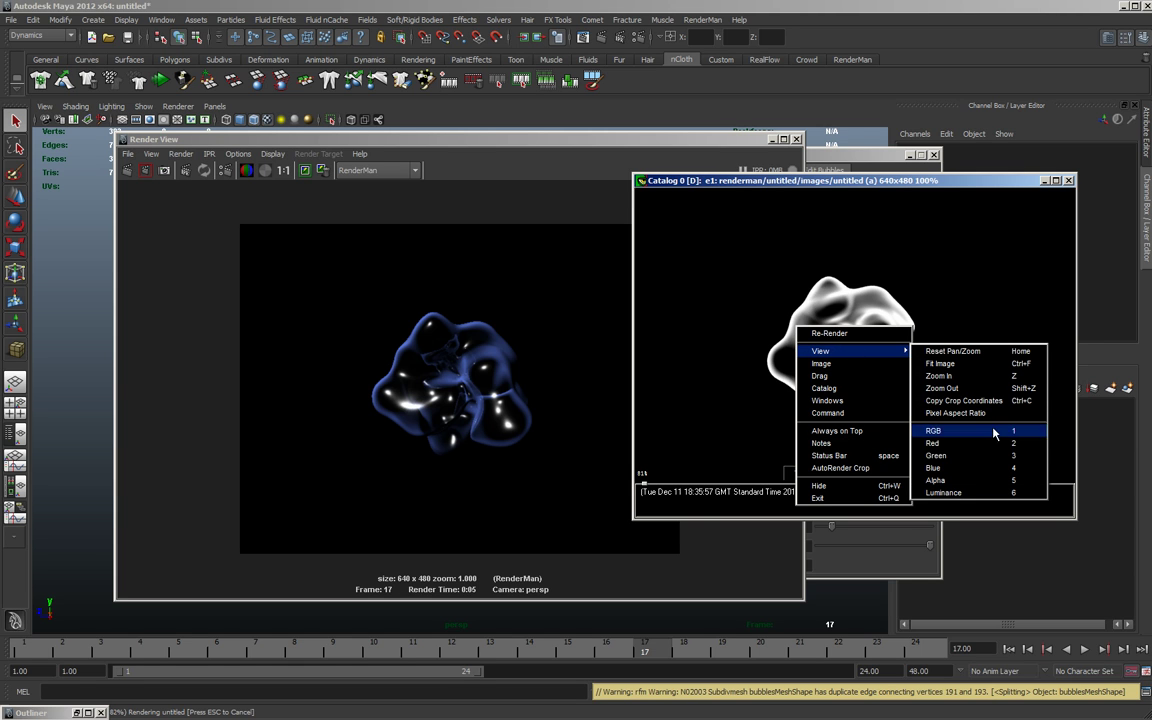
{"action": "left_click", "coordinate": [994, 433]}
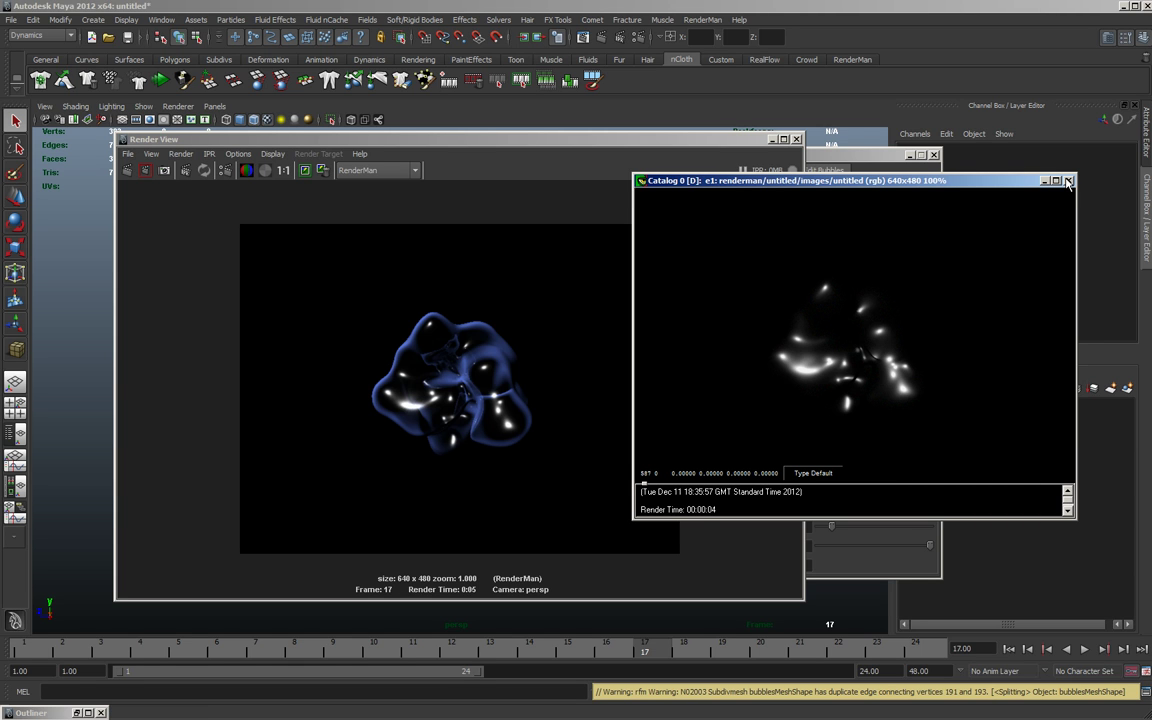
{"action": "left_click", "coordinate": [1067, 181]}
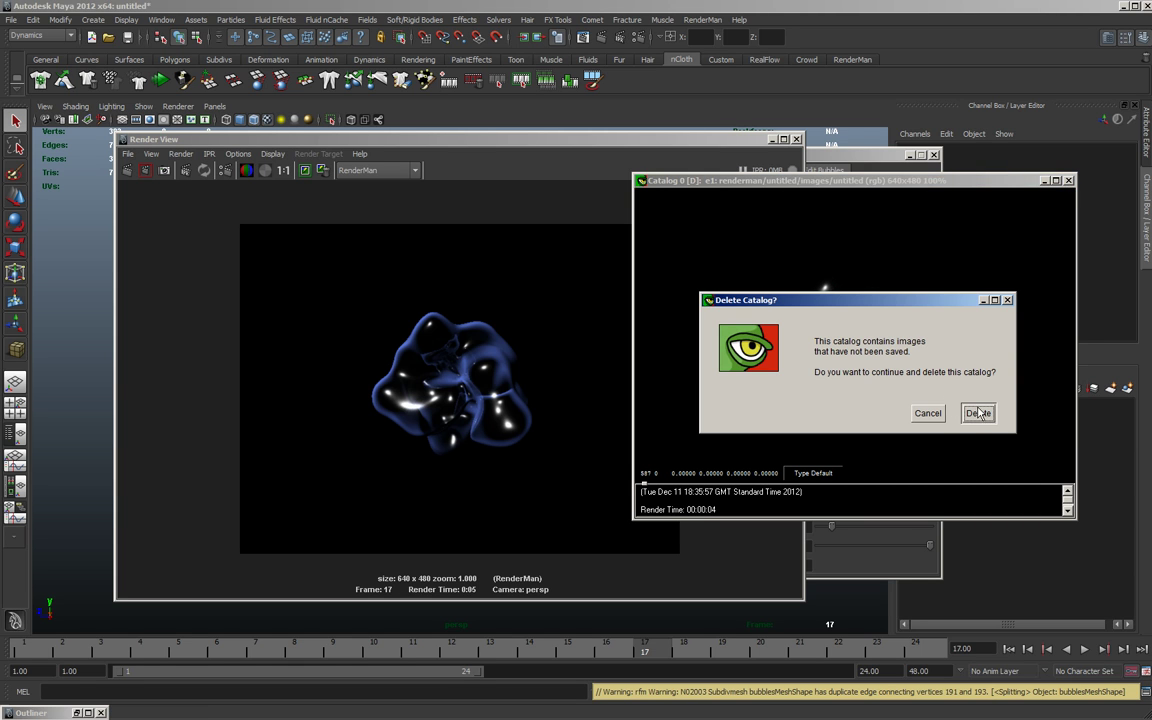